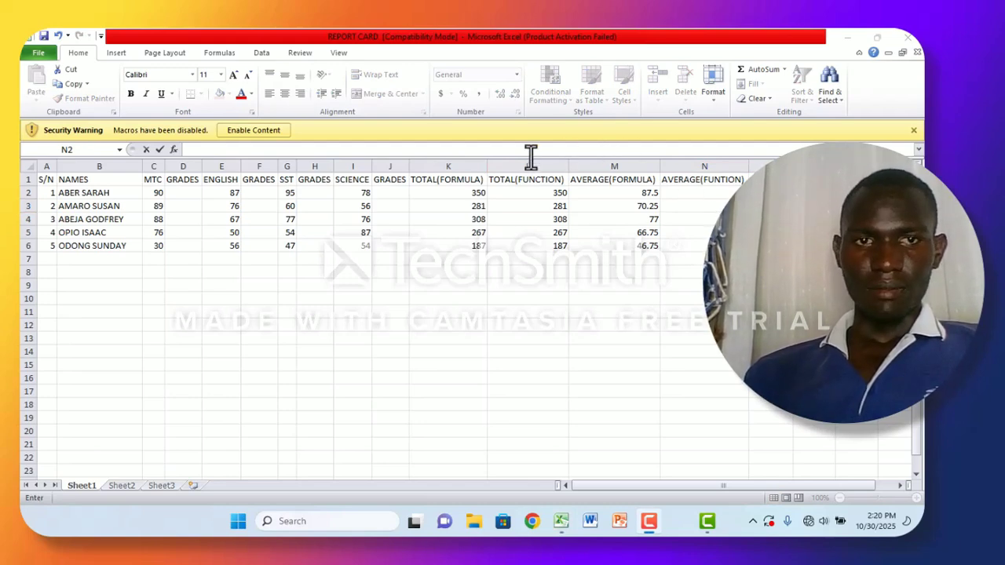
Enter =AVERAGE(L2:L6) in cell N2 under AVERAGE(FUNTION) and fill it down to N6
left_click(209, 153)
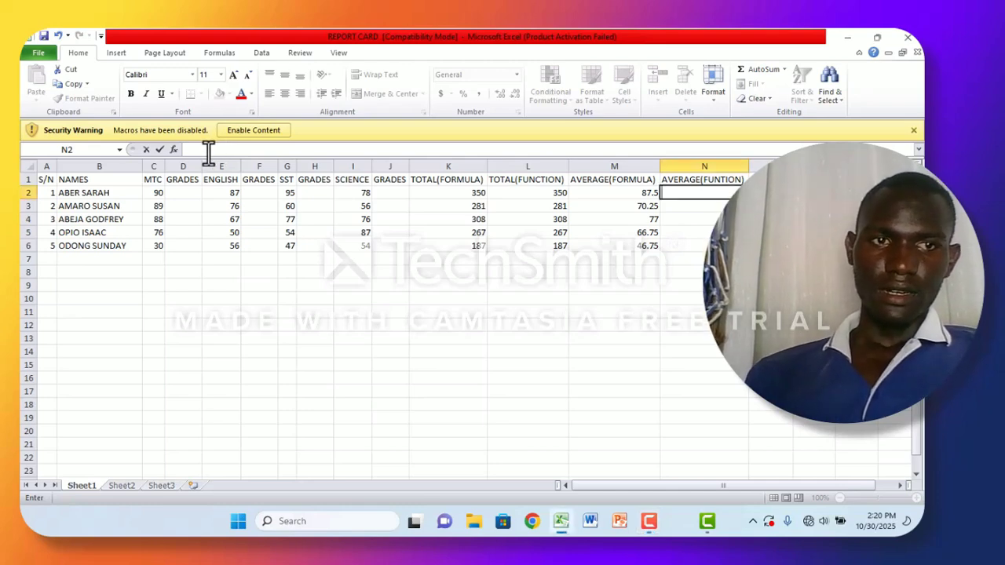
type("=")
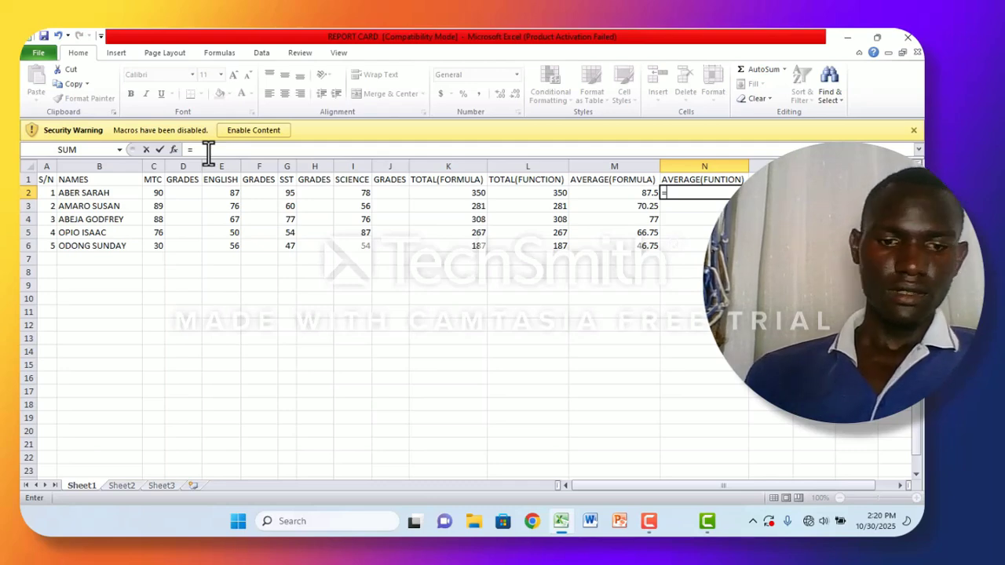
type("AVE")
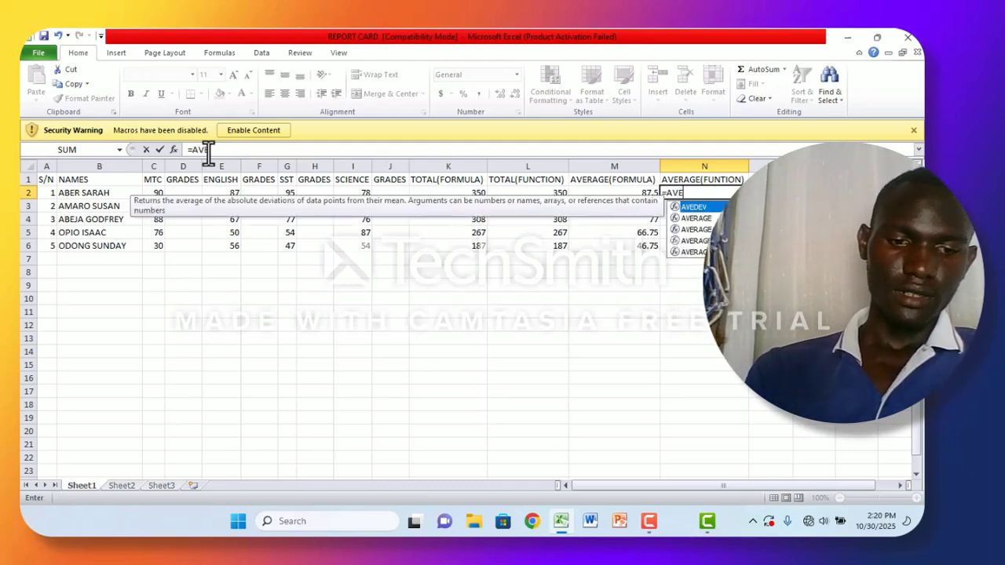
type("RAGE")
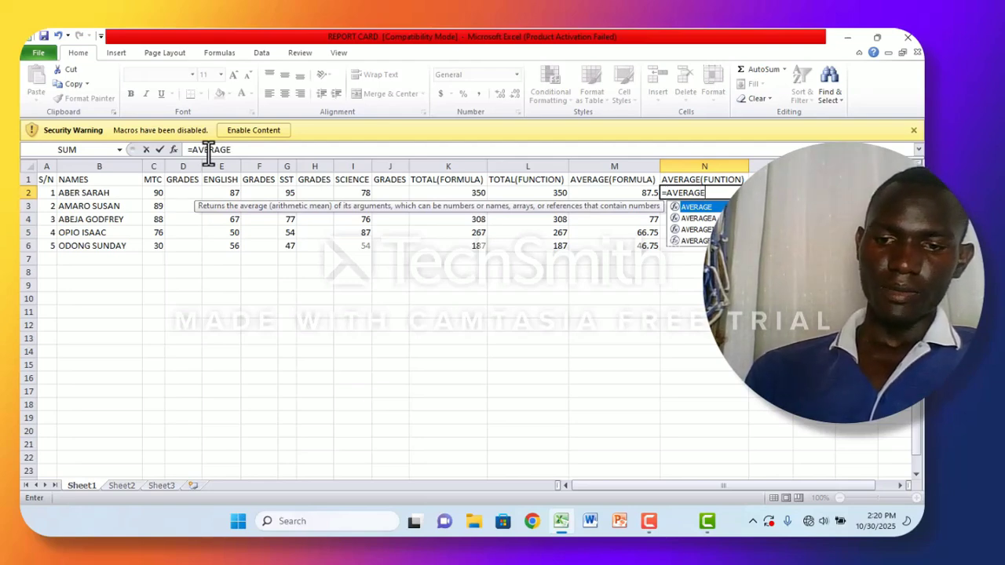
type("(")
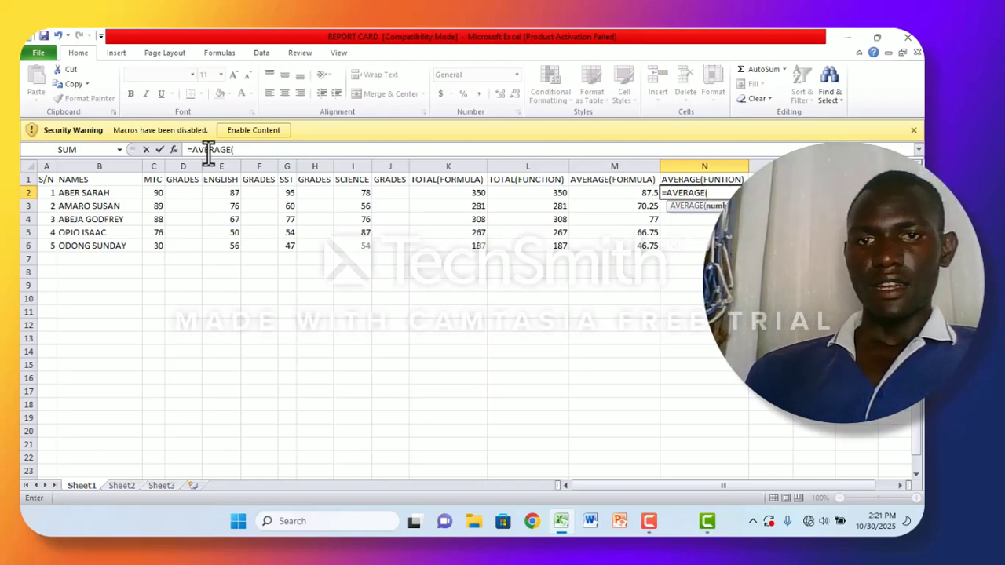
type("L2")
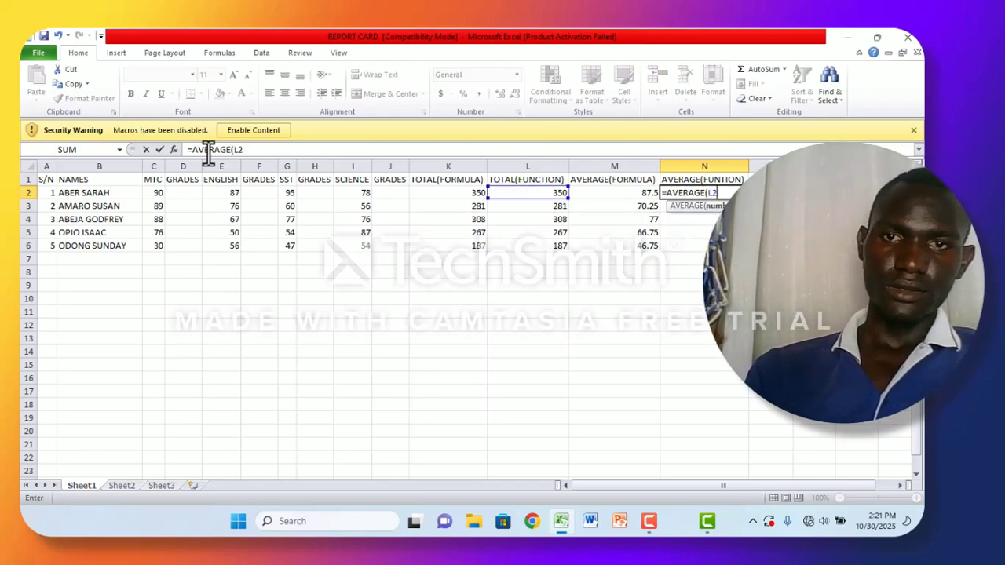
type(":")
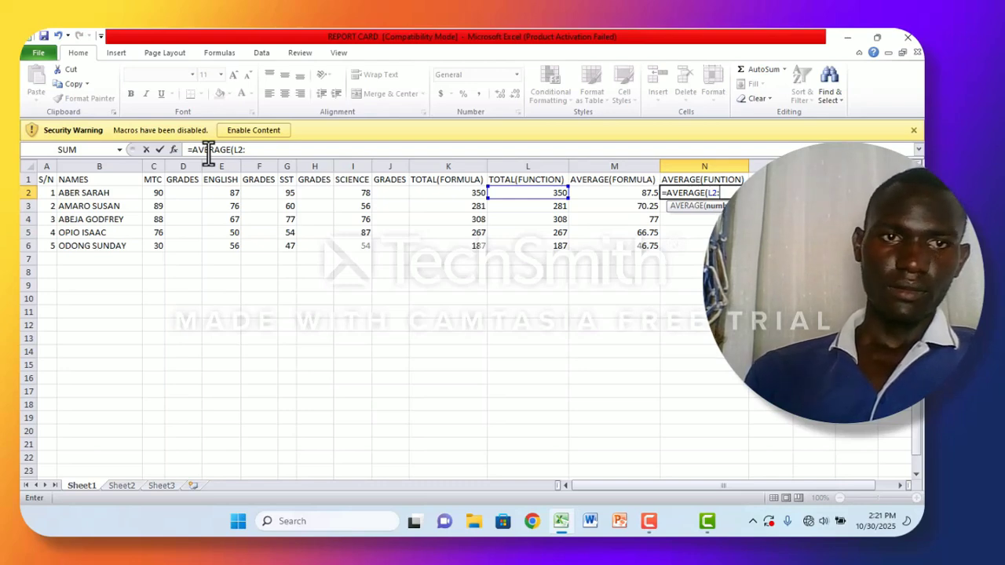
type("L6")
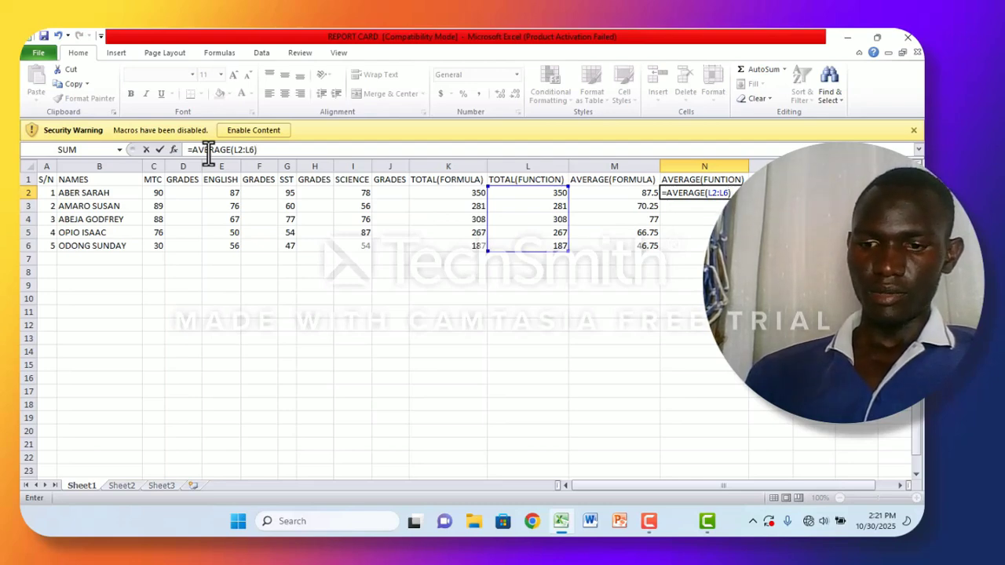
key("Return")
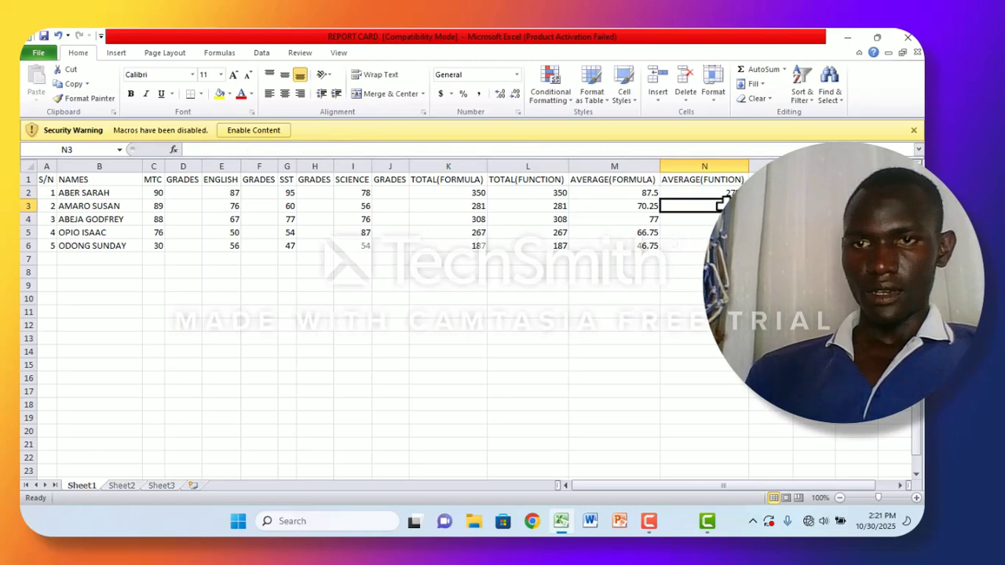
left_click(729, 191)
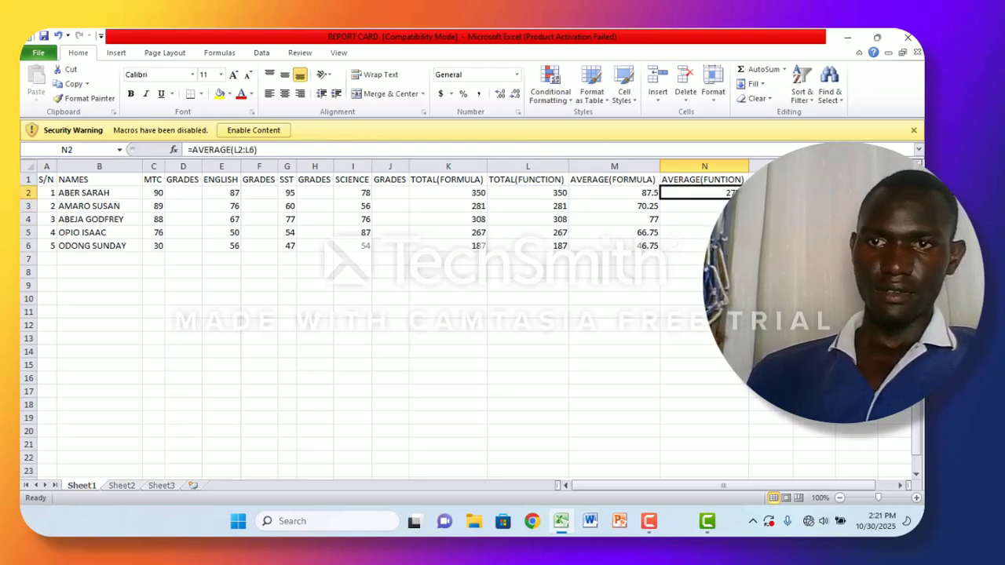
left_click_drag(748, 199, 748, 248)
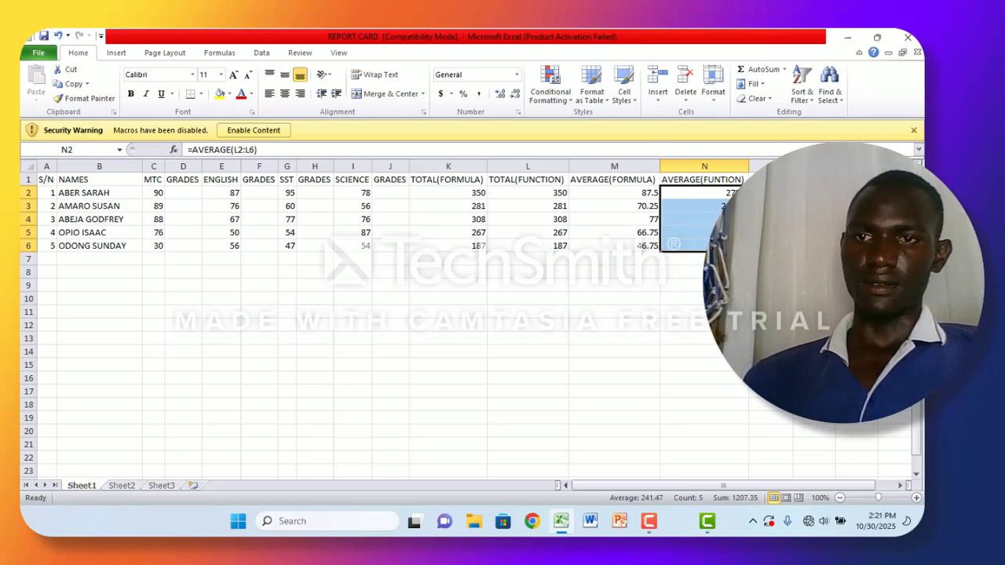
left_click(770, 193)
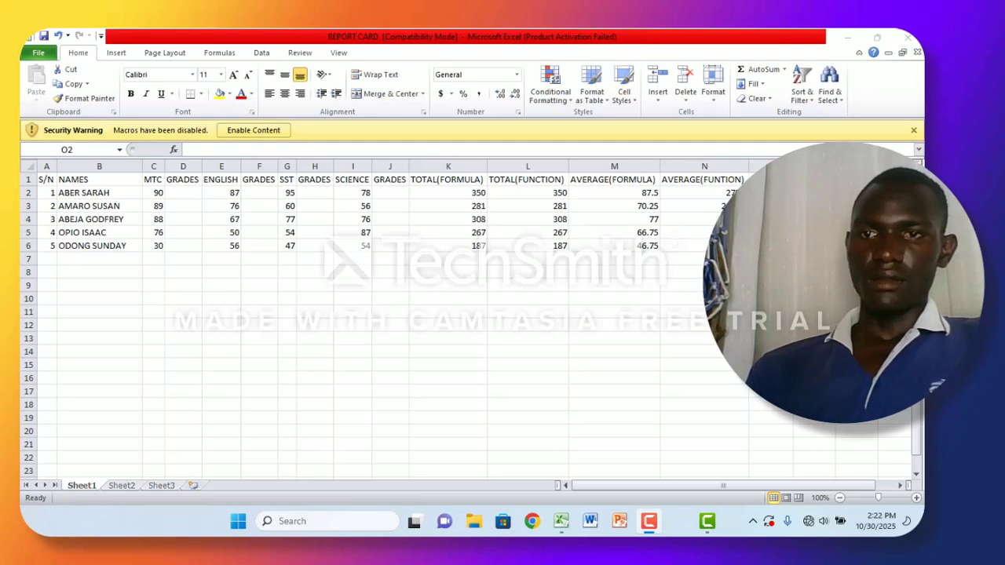
left_click(769, 193)
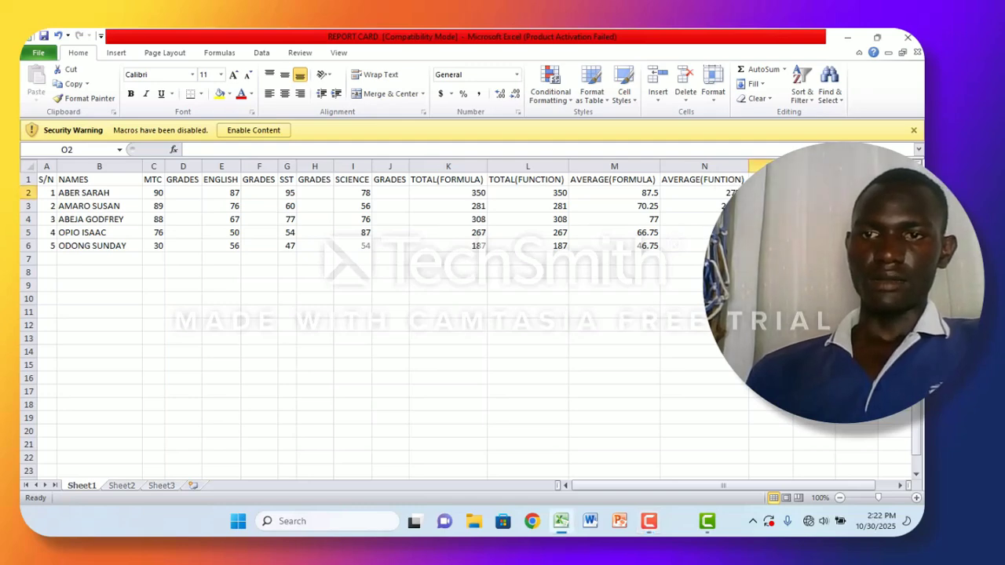
left_click(197, 151)
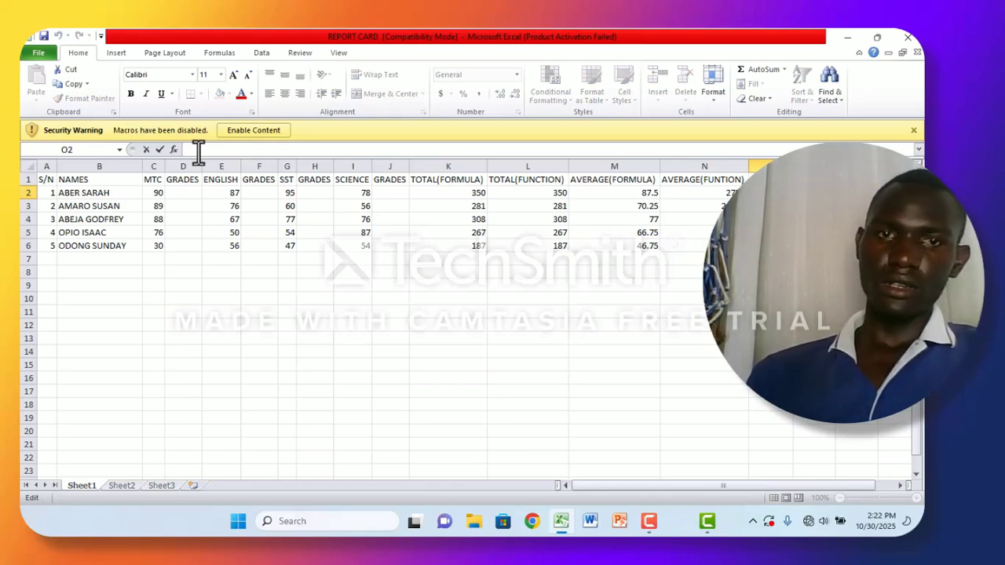
type("=")
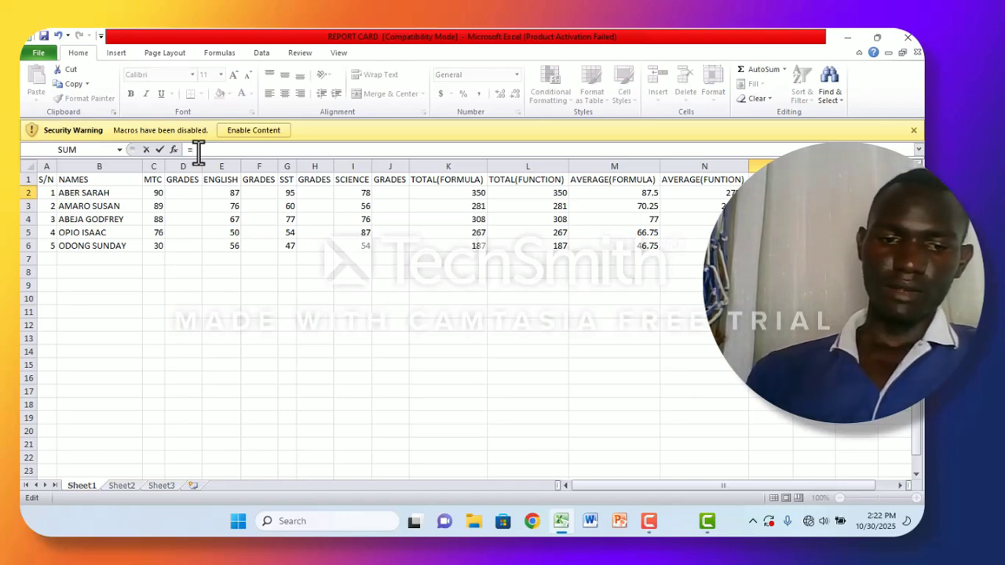
type("RAN")
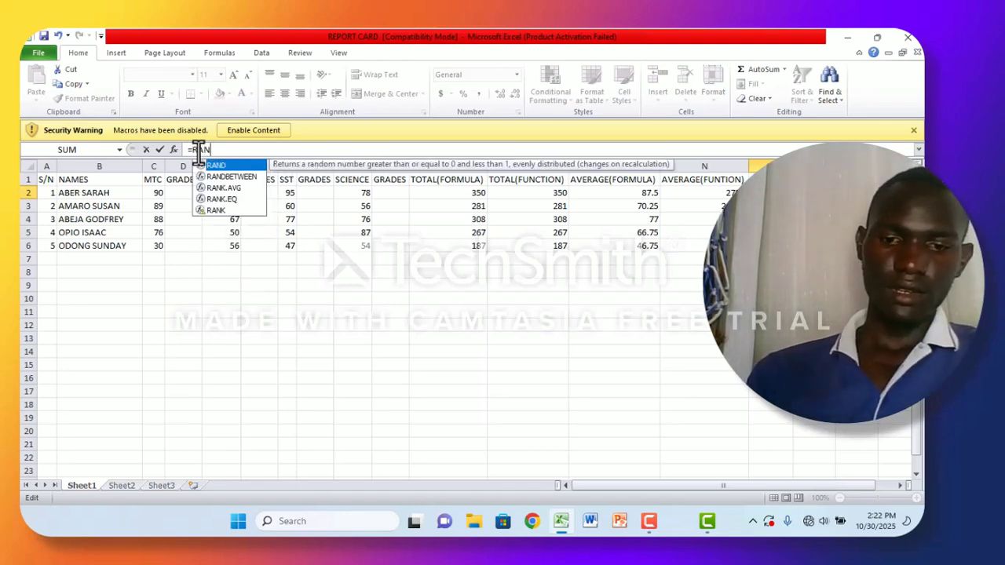
type("K")
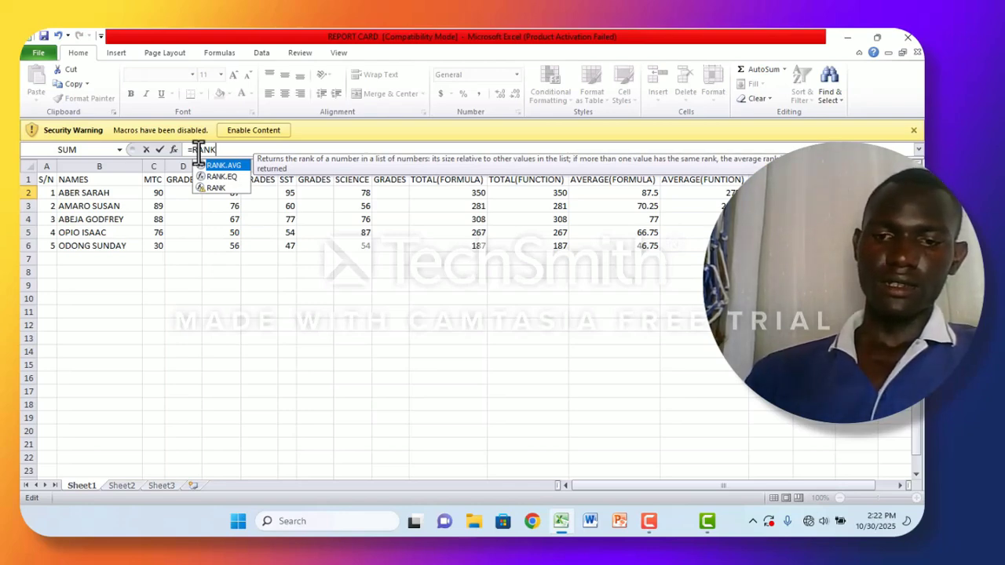
type("(")
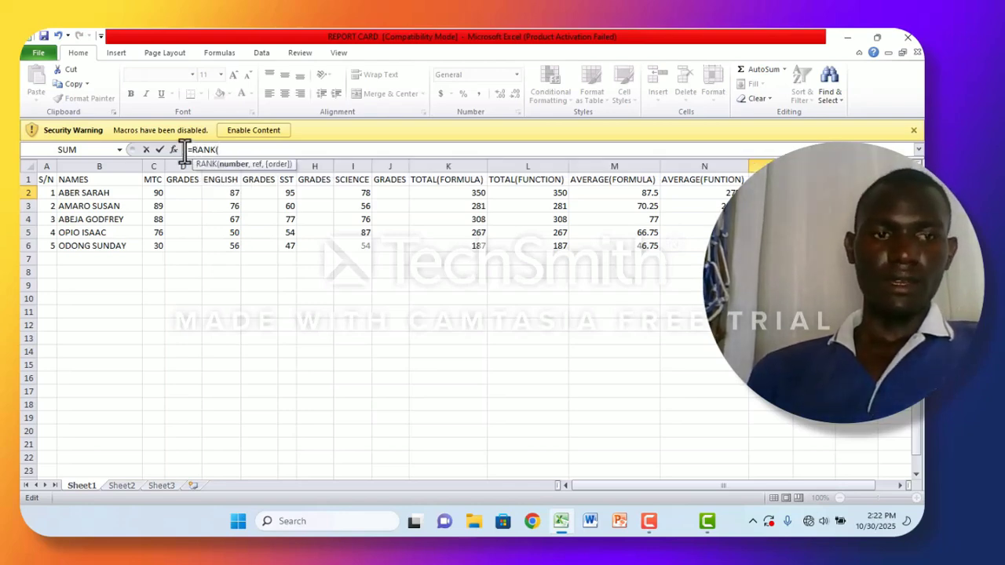
left_click(617, 165)
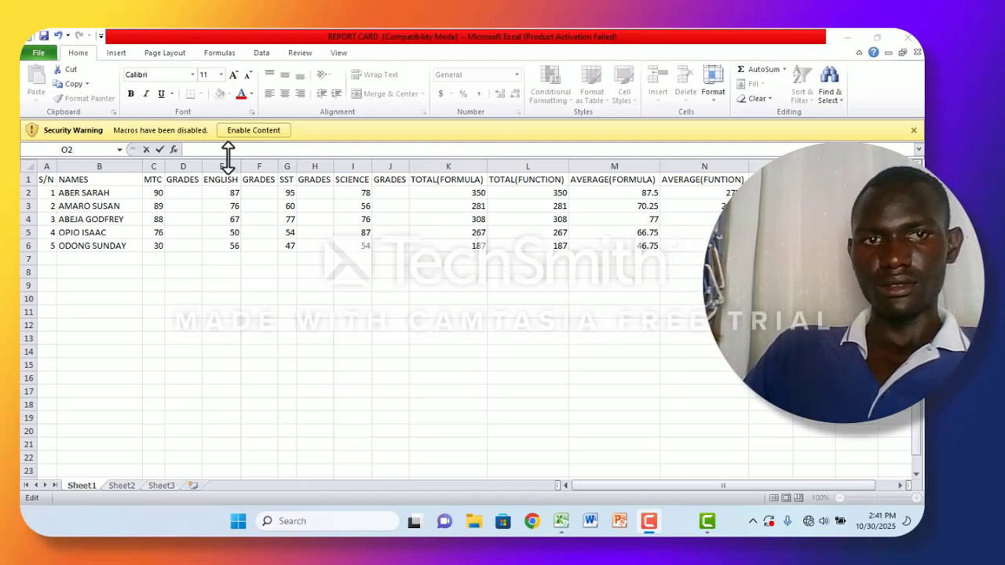
Begin a RANK formula in cell O2 with M2 as the number and M3:M6 as the reference range
left_click(201, 149)
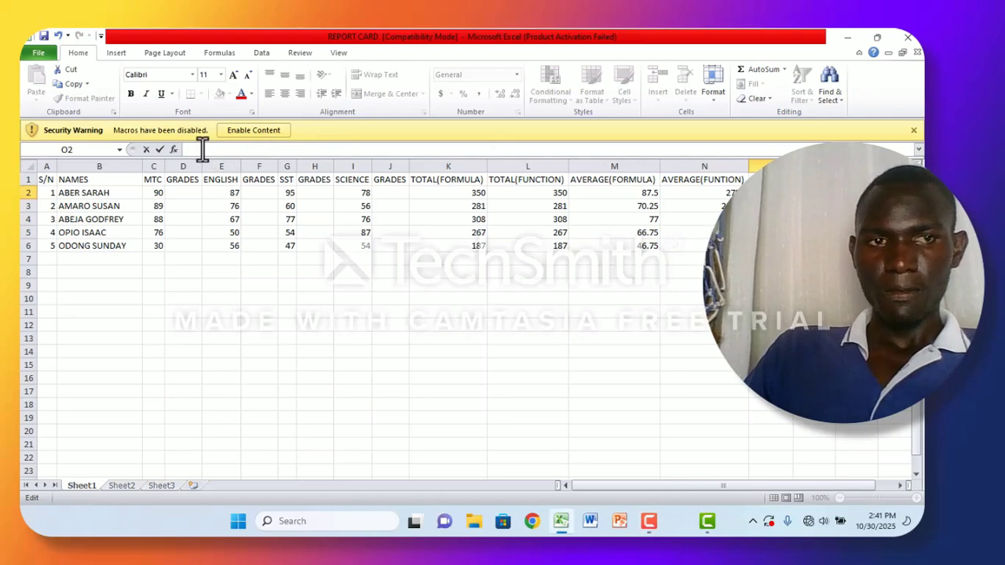
type("=")
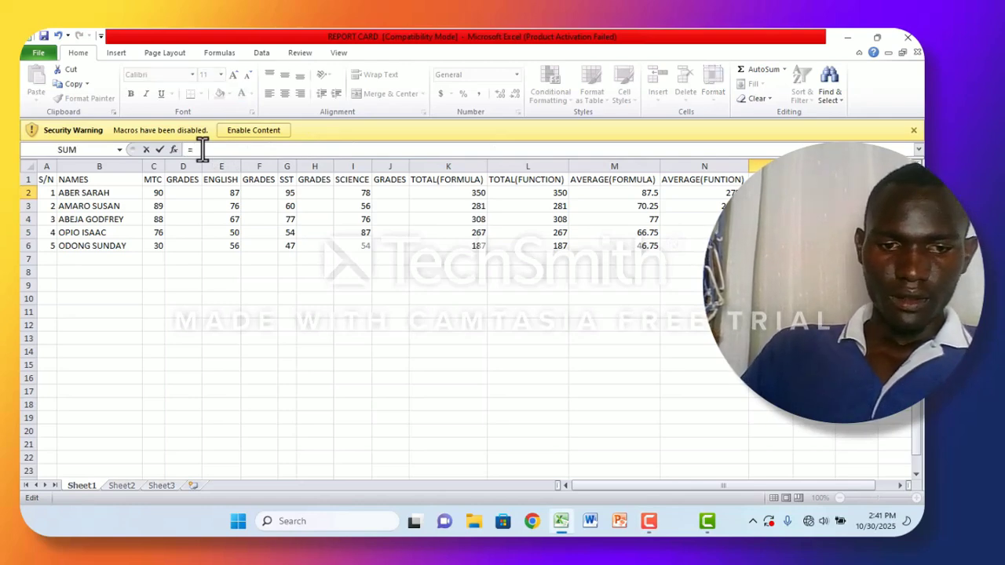
type("RAN")
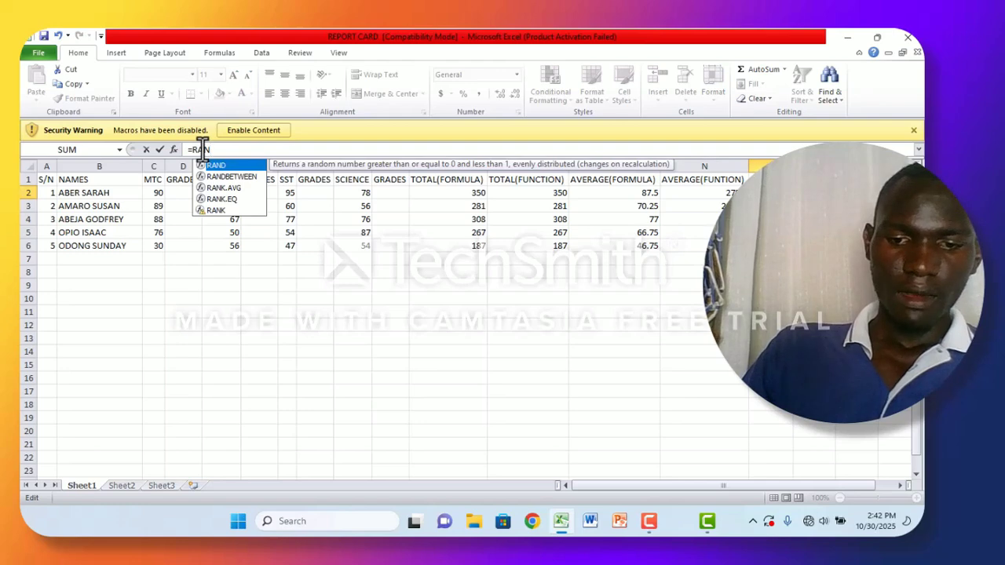
type("K")
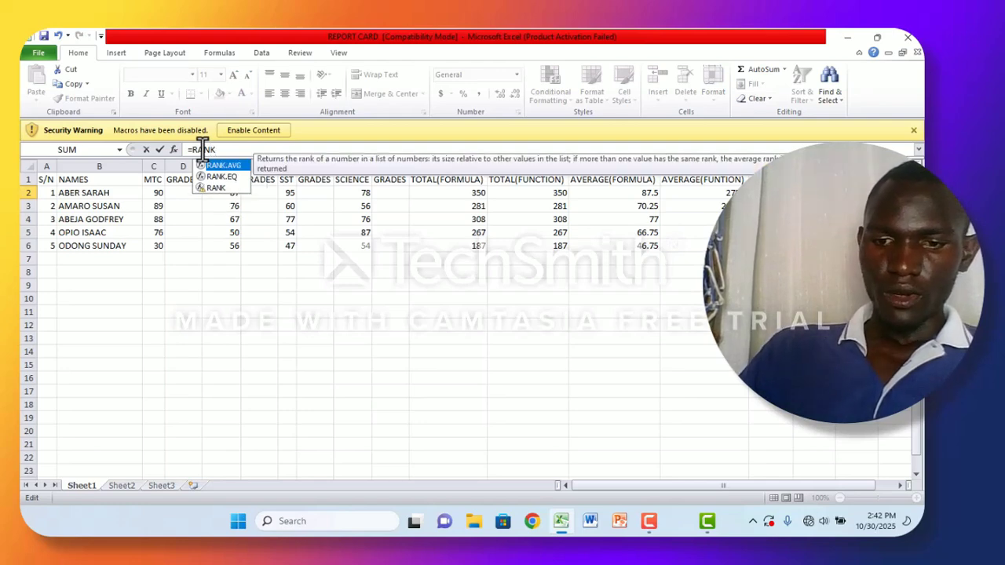
type("(")
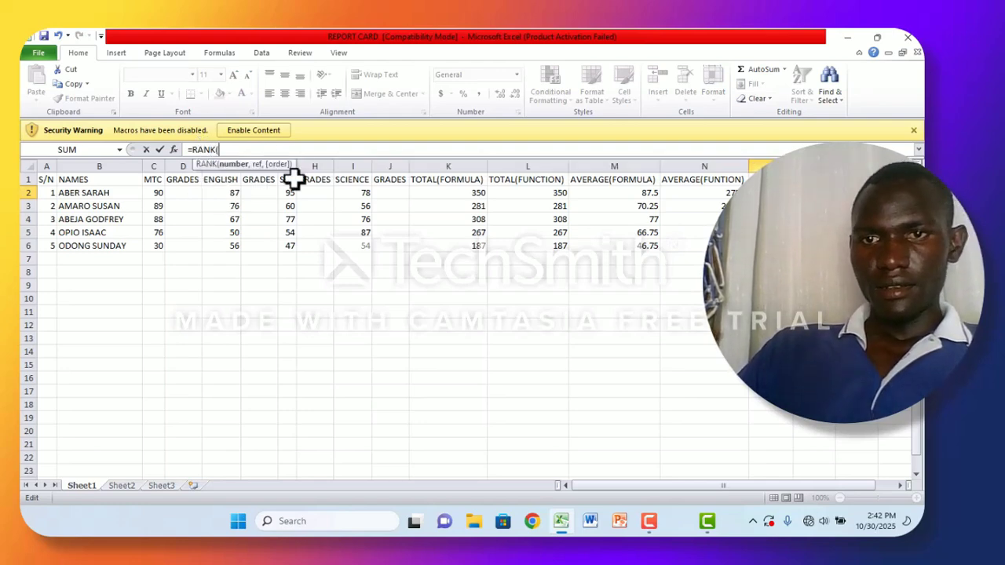
left_click(642, 194)
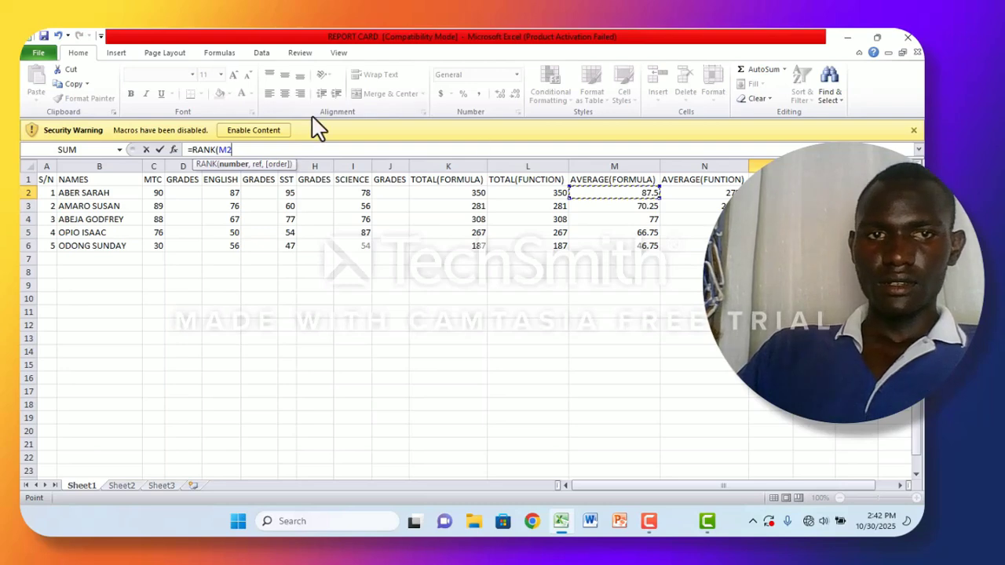
type(",,")
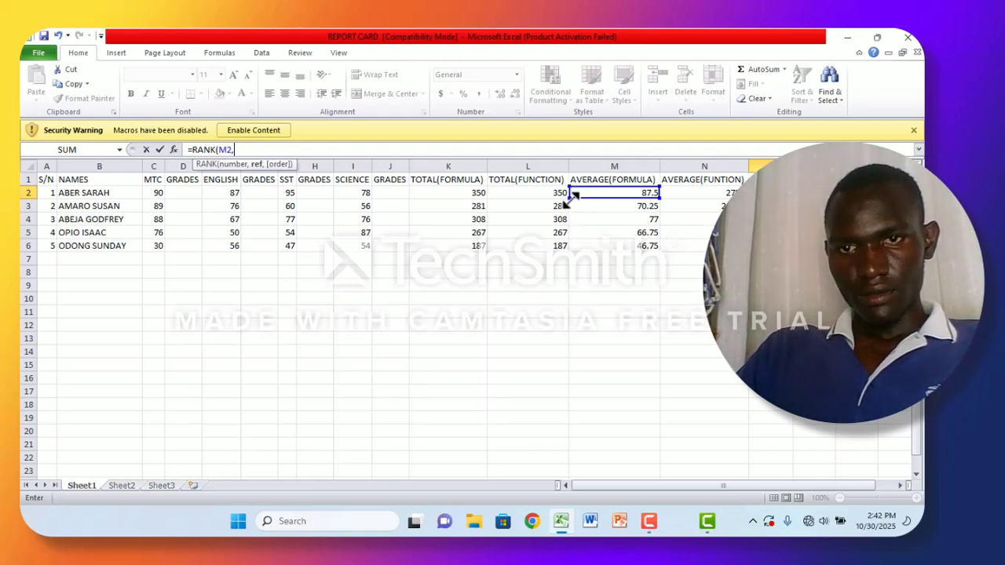
left_click_drag(572, 206, 574, 242)
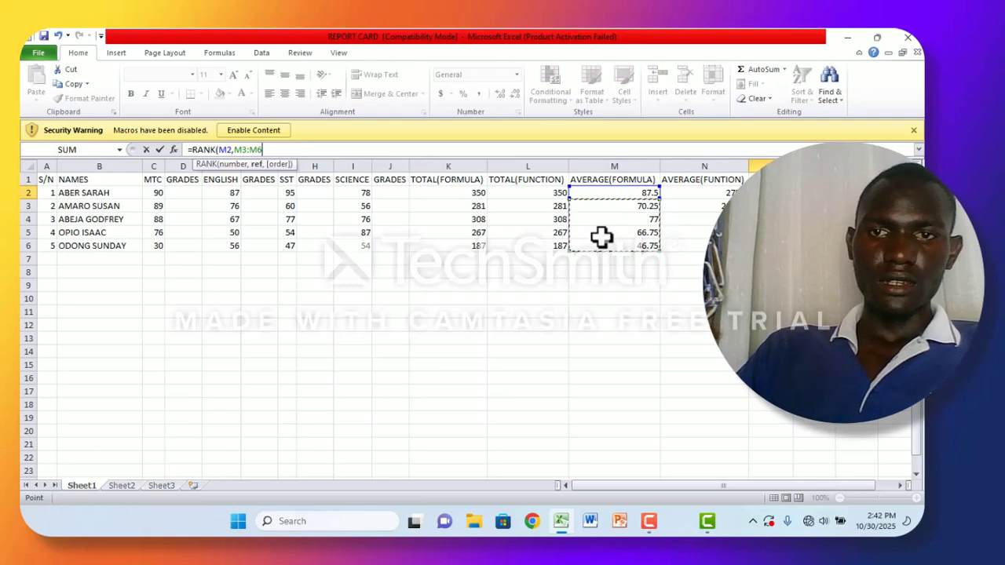
Change the reference range in the O2 RANK formula to the absolute range $M$2:$M$6
left_click(232, 153)
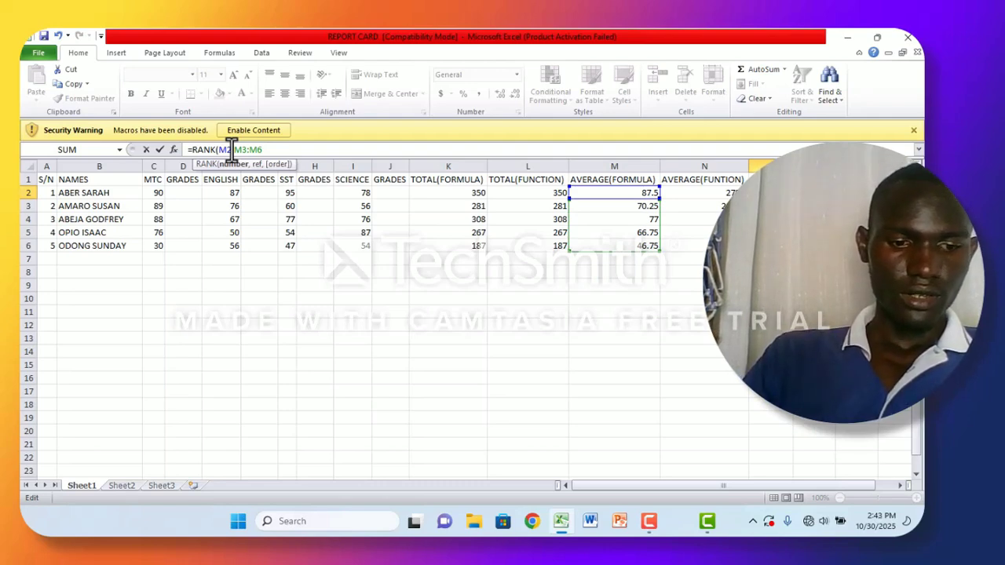
type("$")
key("BackSpace")
left_click(236, 149)
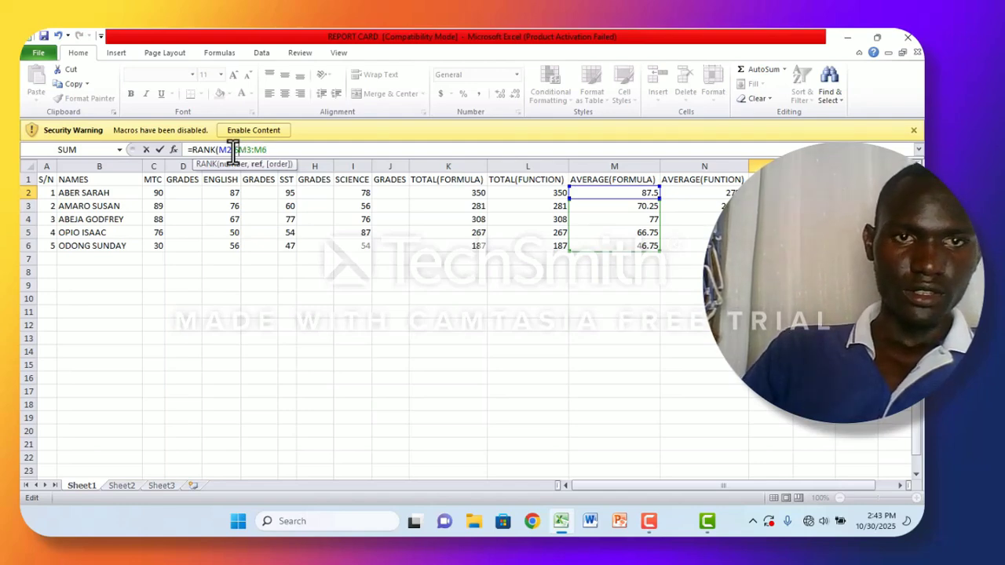
type("$")
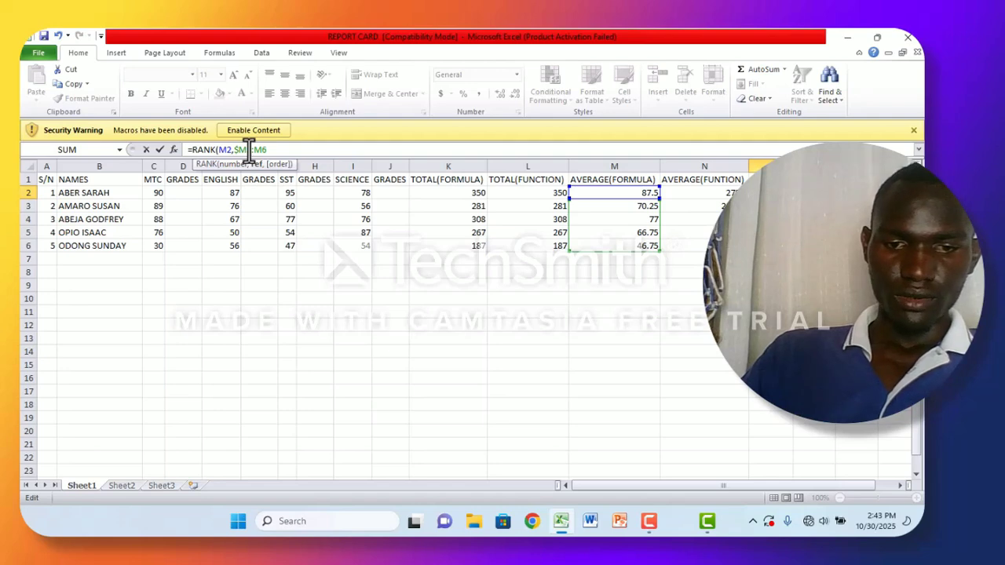
key("BackSpace")
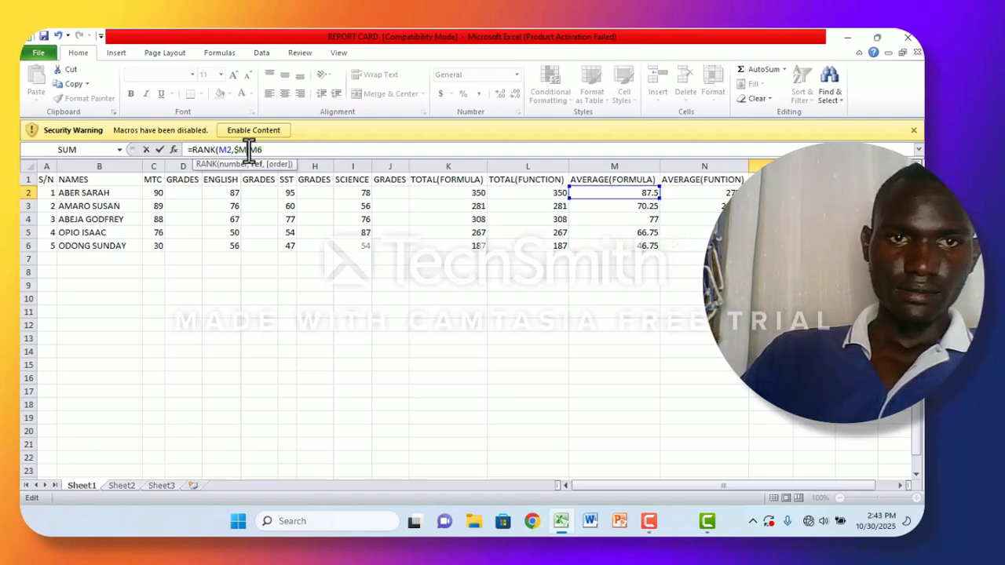
type("2,")
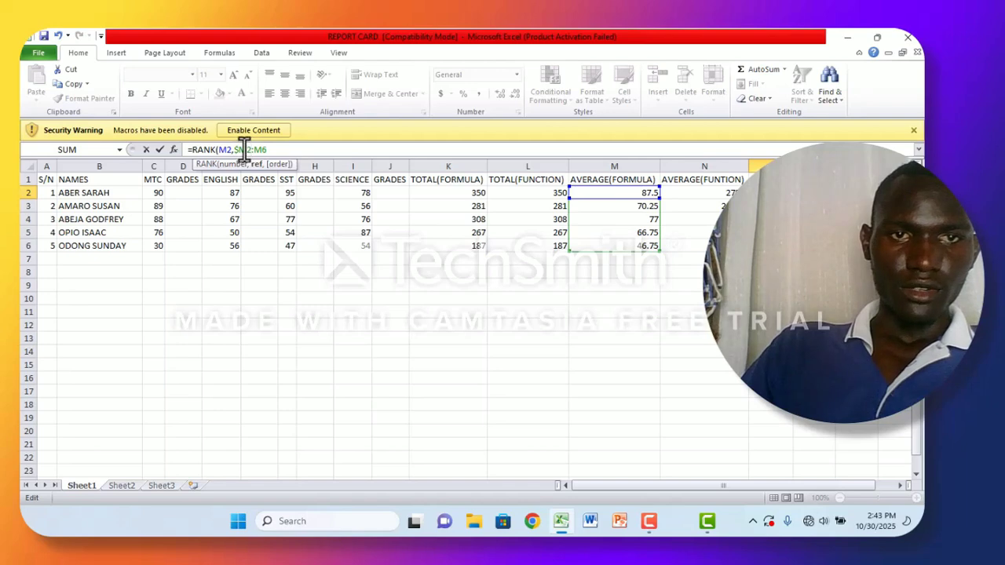
type("$")
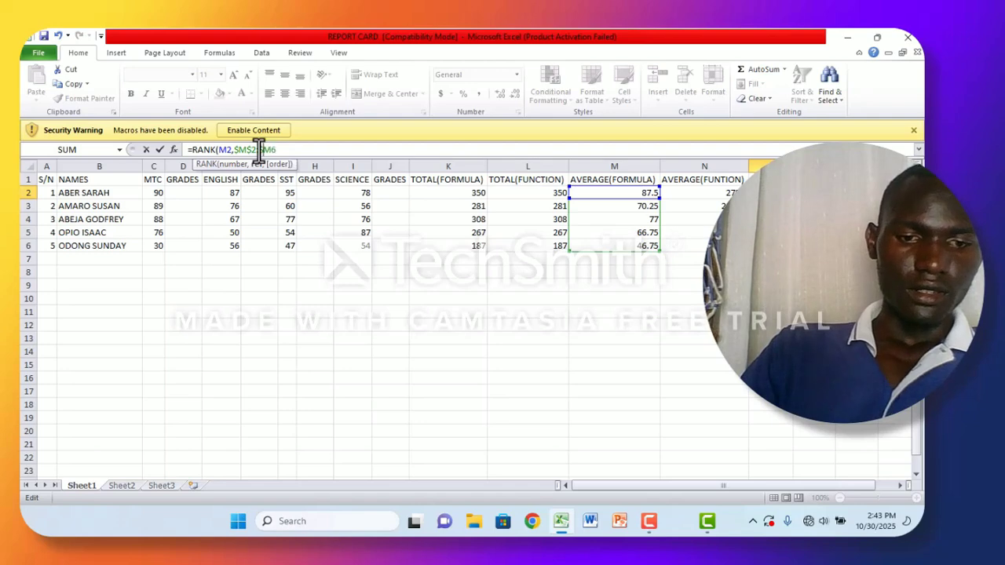
left_click(259, 149)
type("$M$")
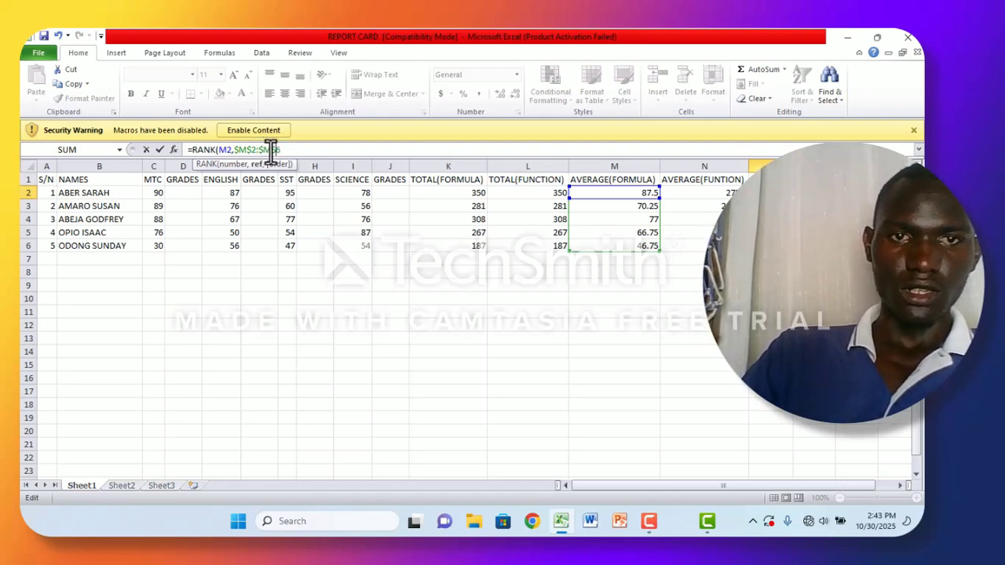
left_click(271, 149)
type("$")
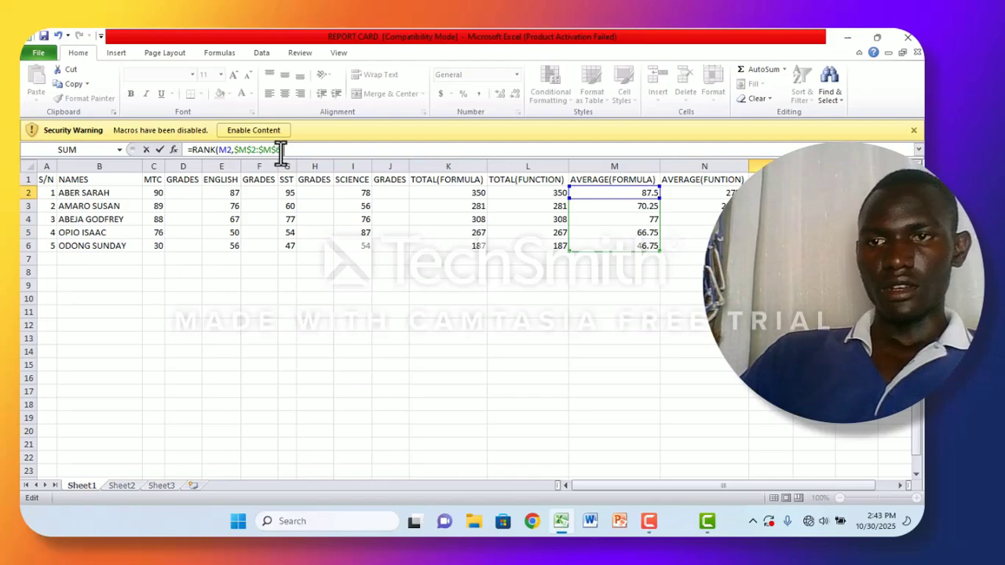
Commit the RANK formula in cell O2 and fill it down to O6
key("Return")
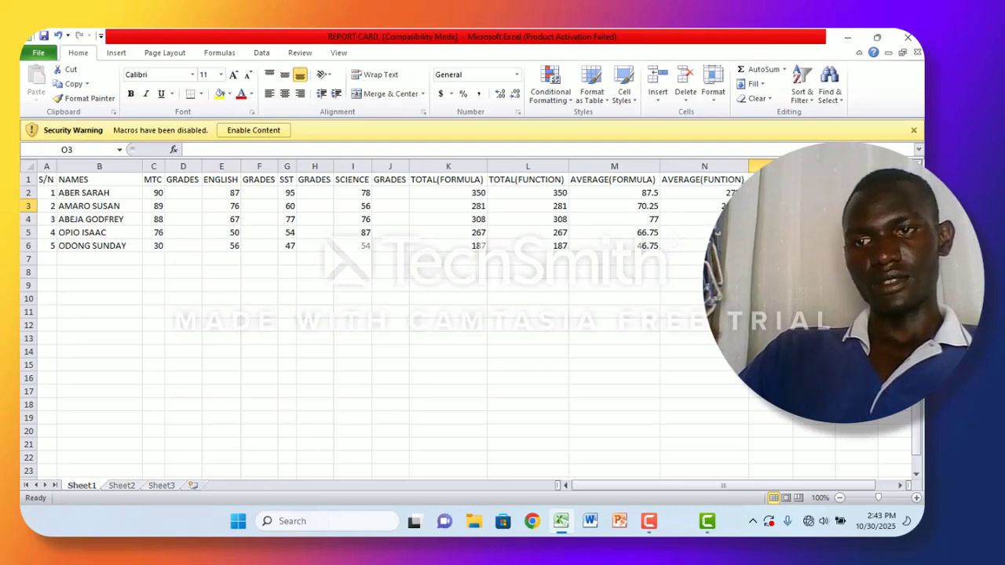
left_click(770, 193)
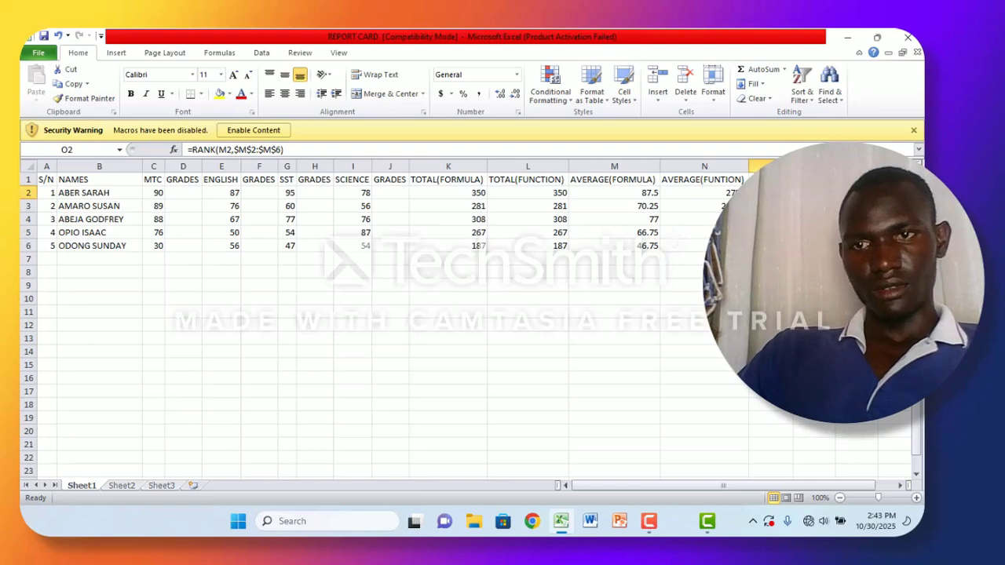
left_click_drag(792, 199, 793, 207)
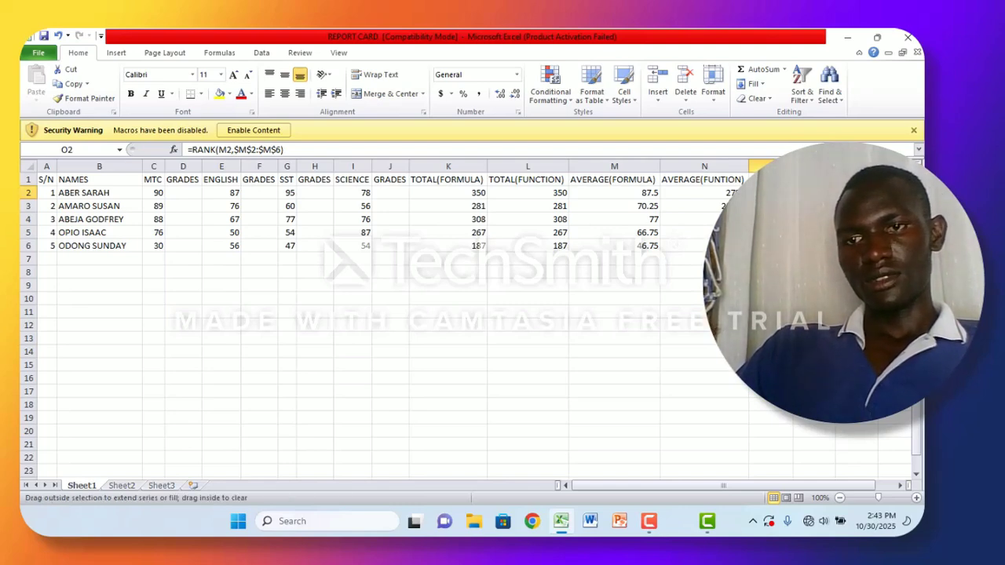
left_click_drag(793, 207, 792, 246)
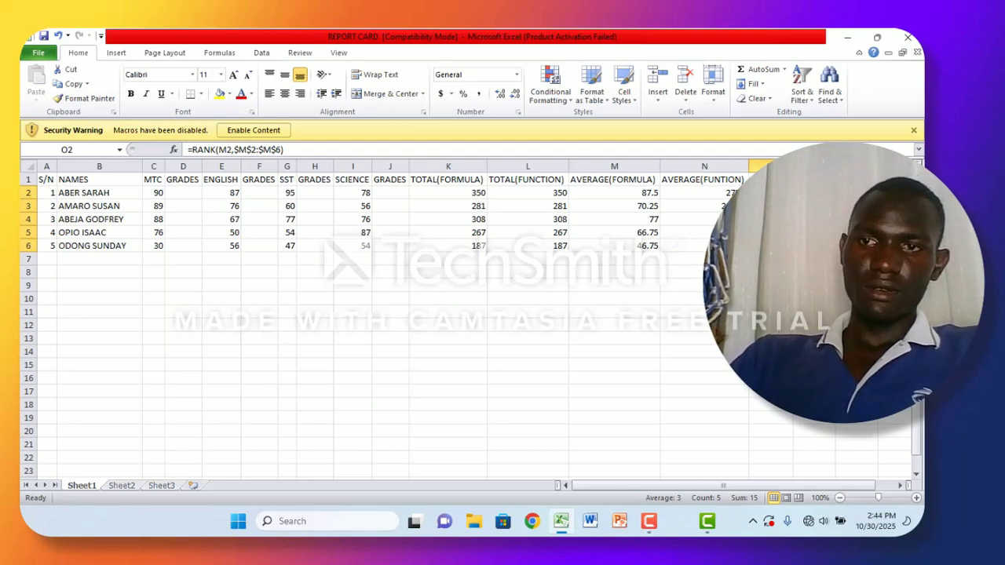
Try to start an IF entry in cell P2 with the condition M2<50, without a leading equals sign
left_click(814, 193)
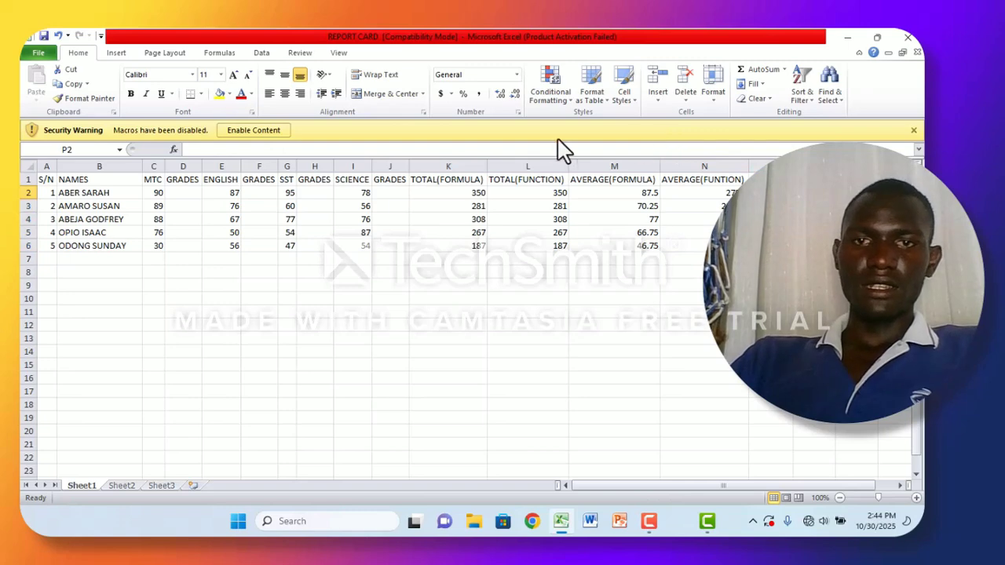
left_click(192, 149)
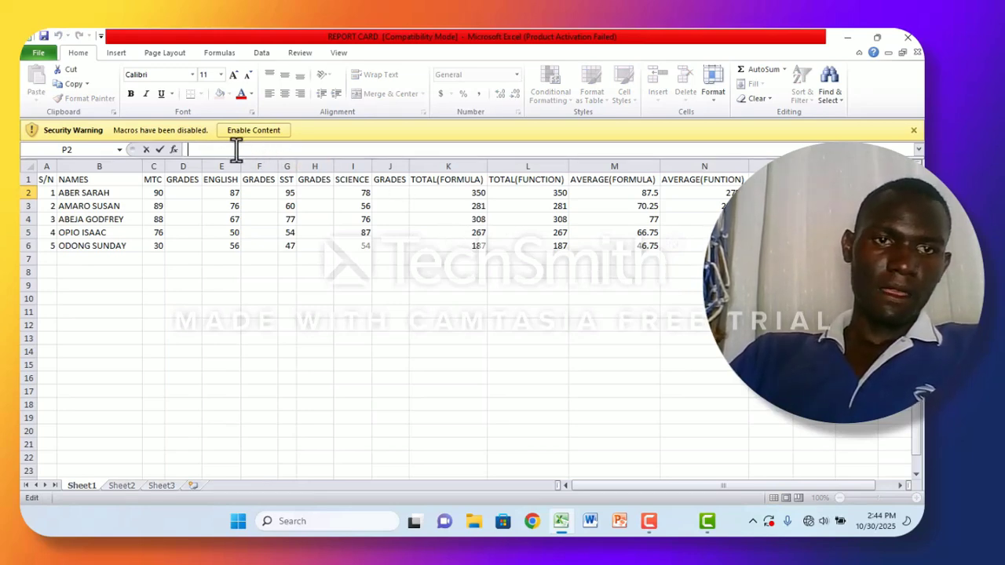
type("IF")
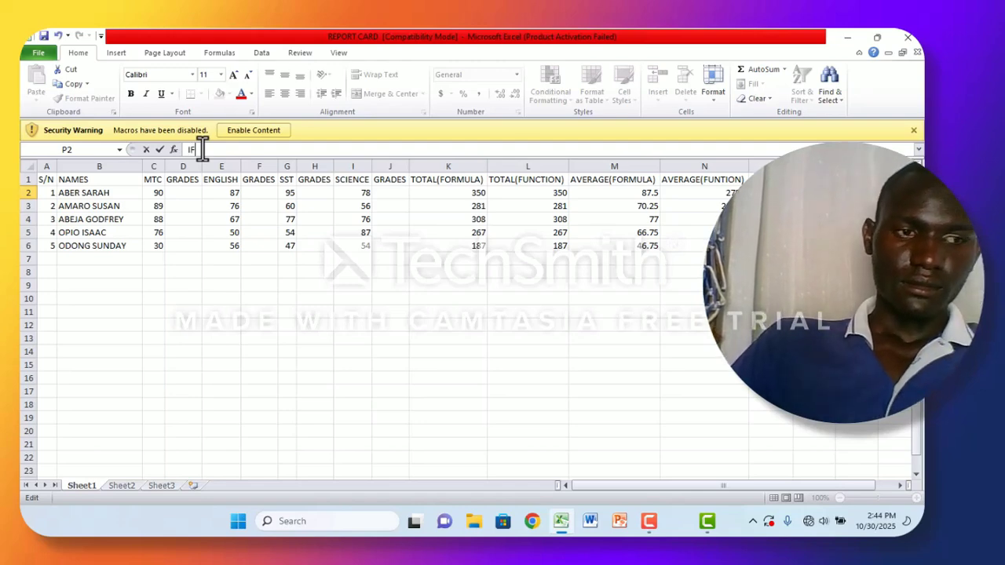
type("(")
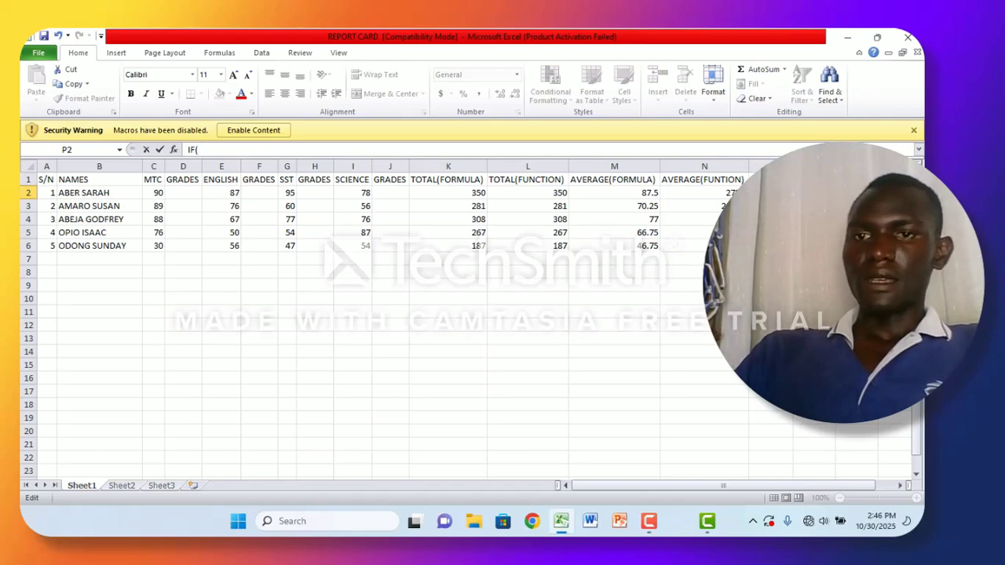
type("M")
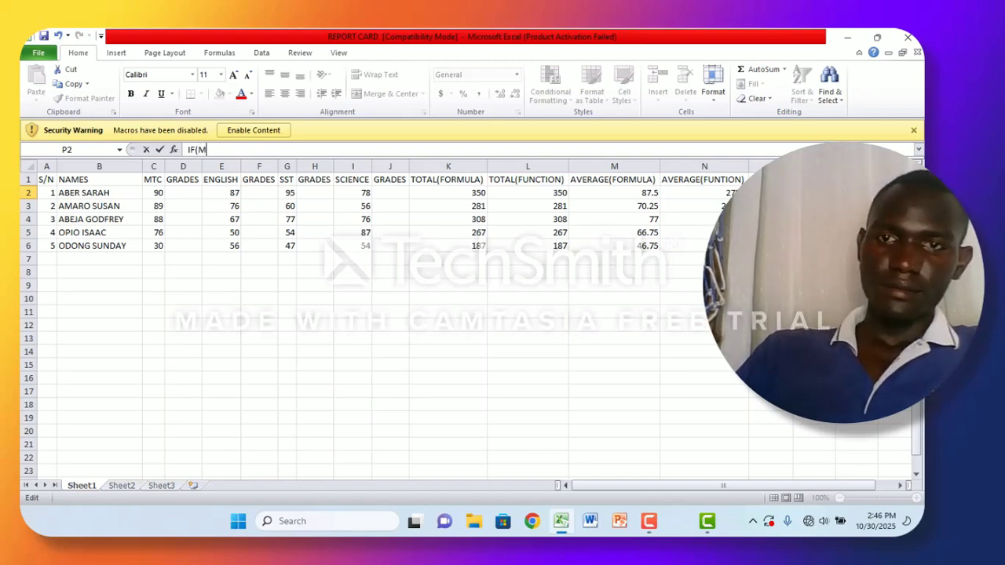
type("2")
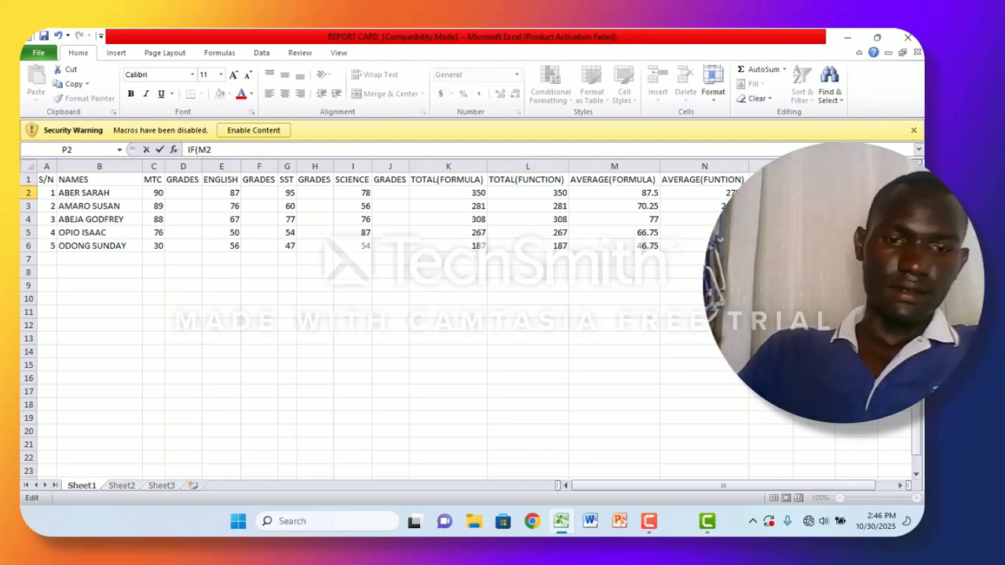
type("<")
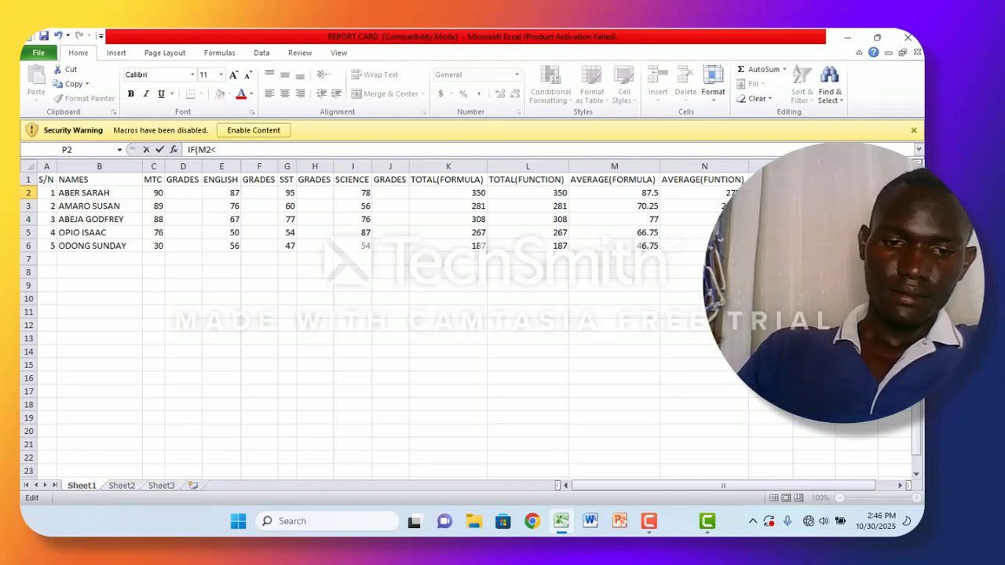
type("5")
type("0,")
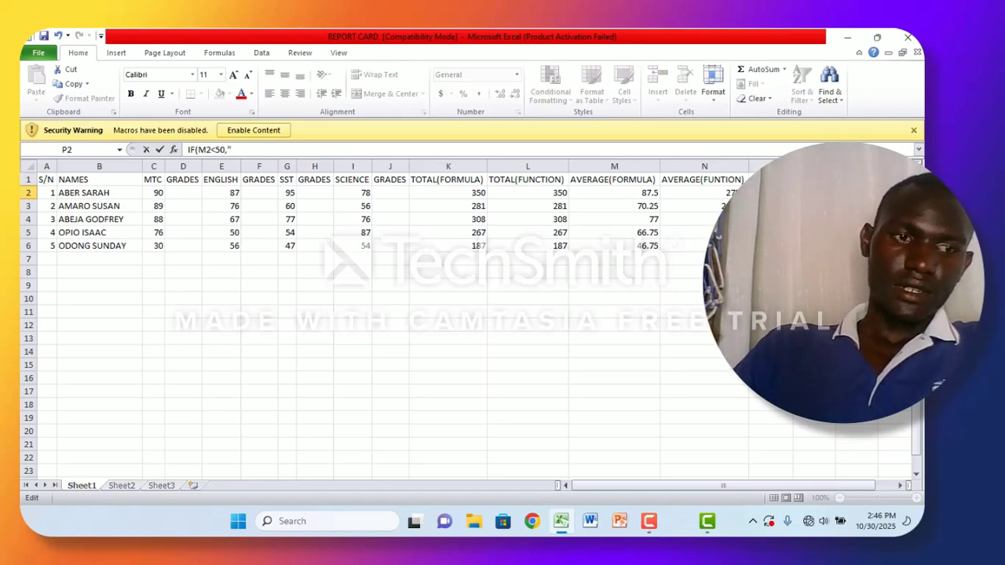
Try to complete the P2 entry as IF(M2<50,"REPEAT P4,"PROMOTED TO P5)
type("R")
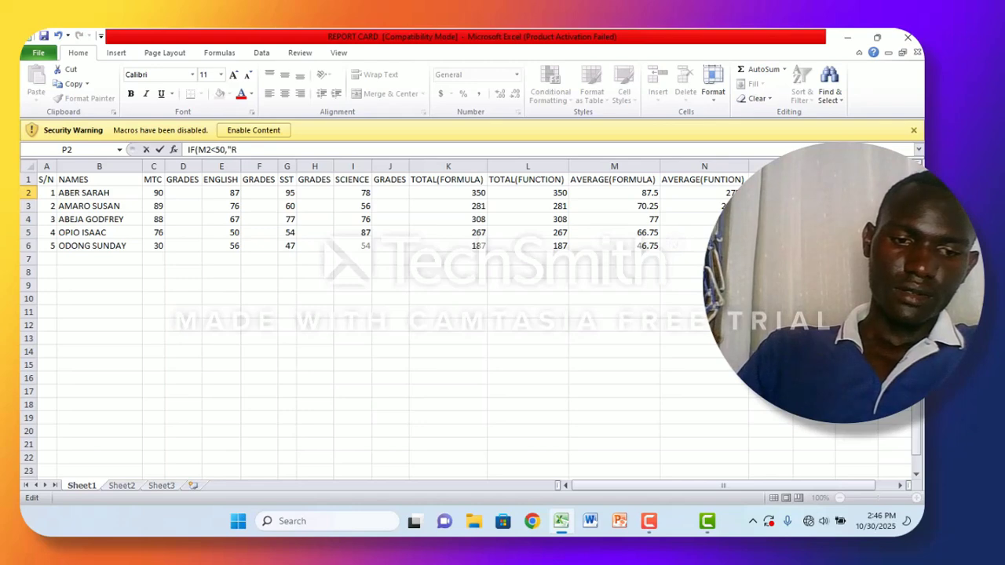
type("EPEAT")
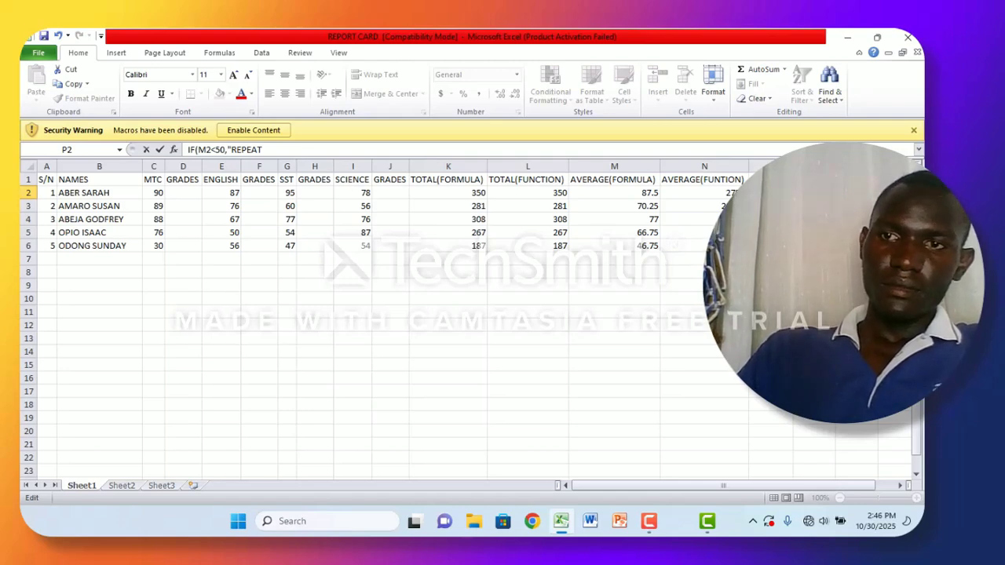
type("P")
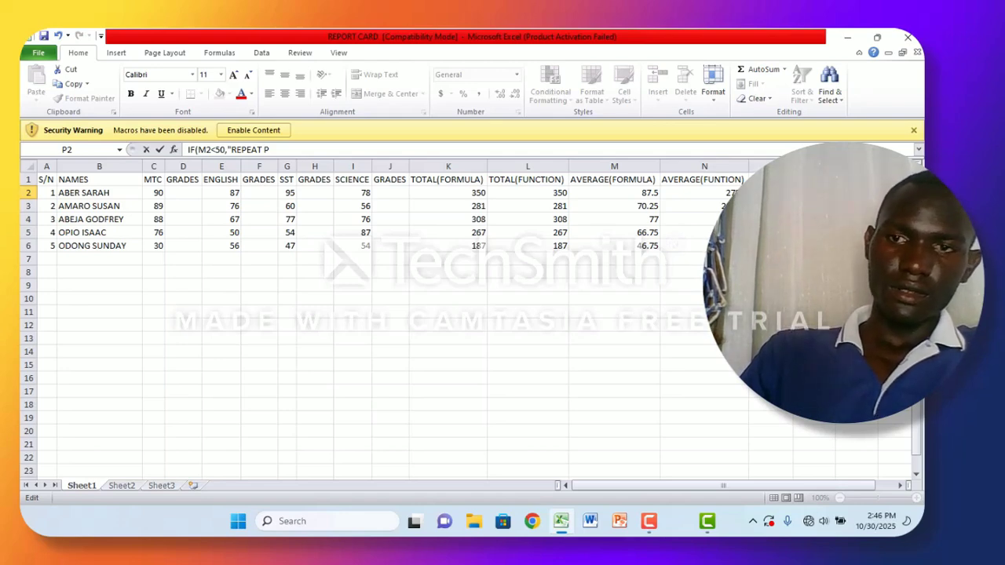
type("4,")
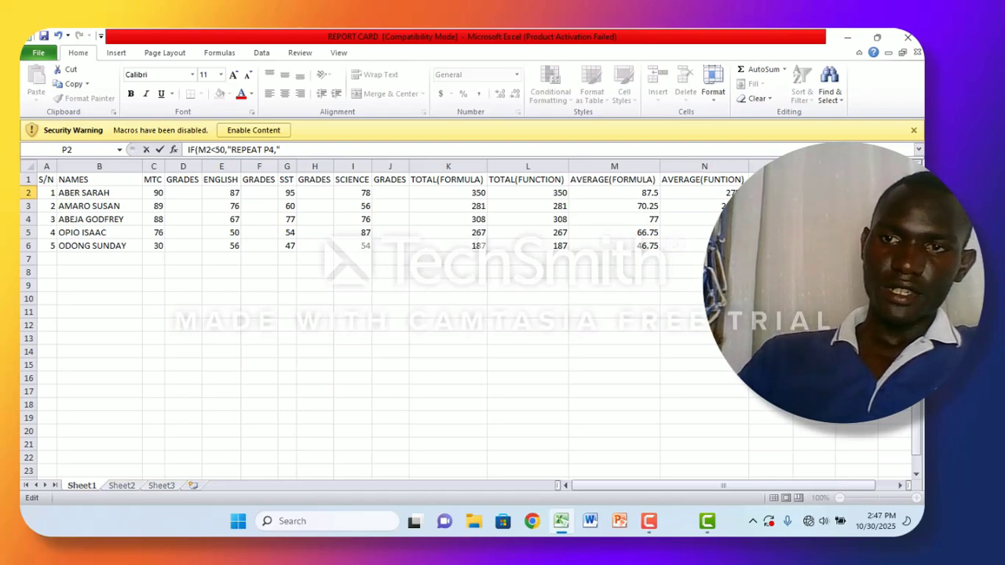
type("P")
type("RO")
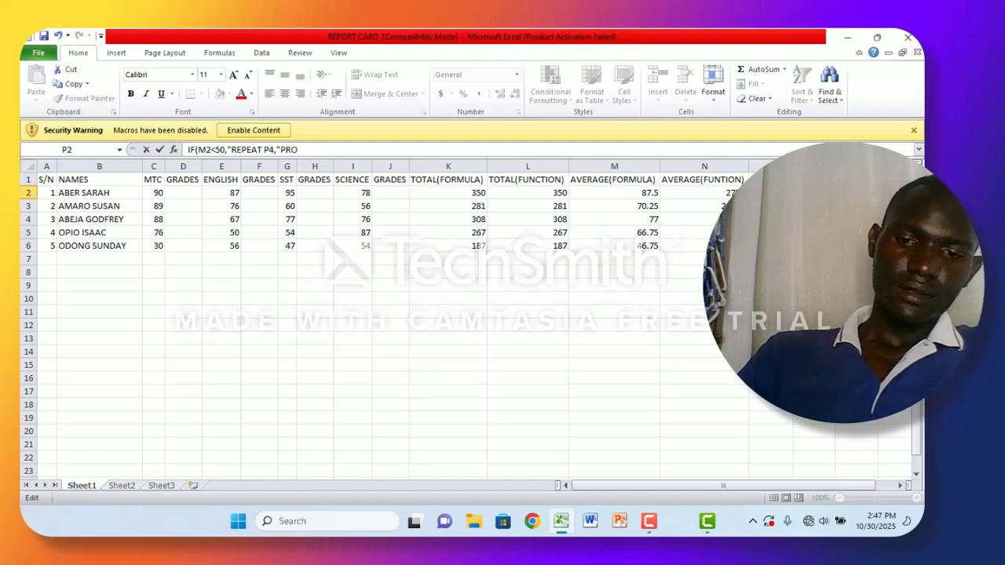
type("MOTED")
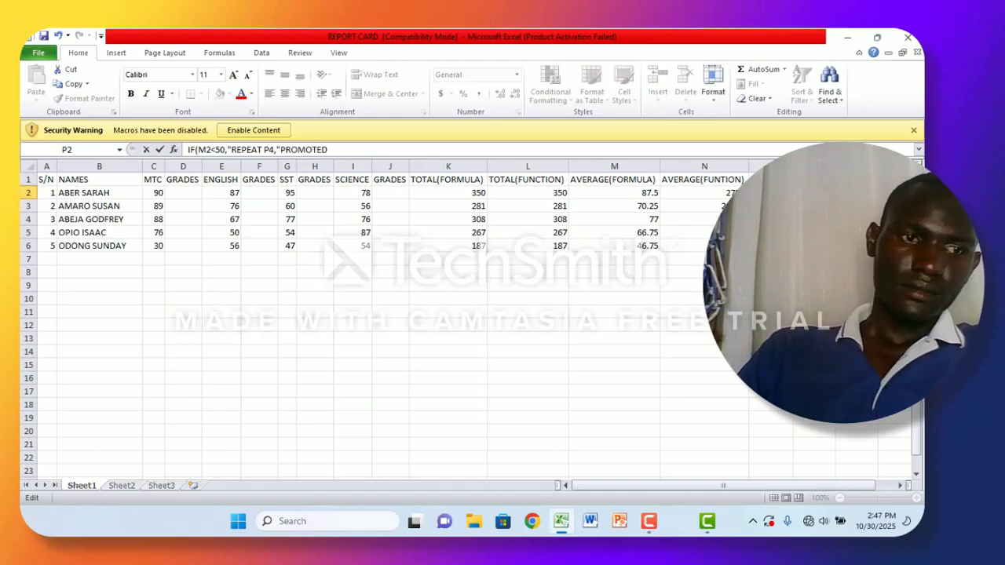
type(" TO P")
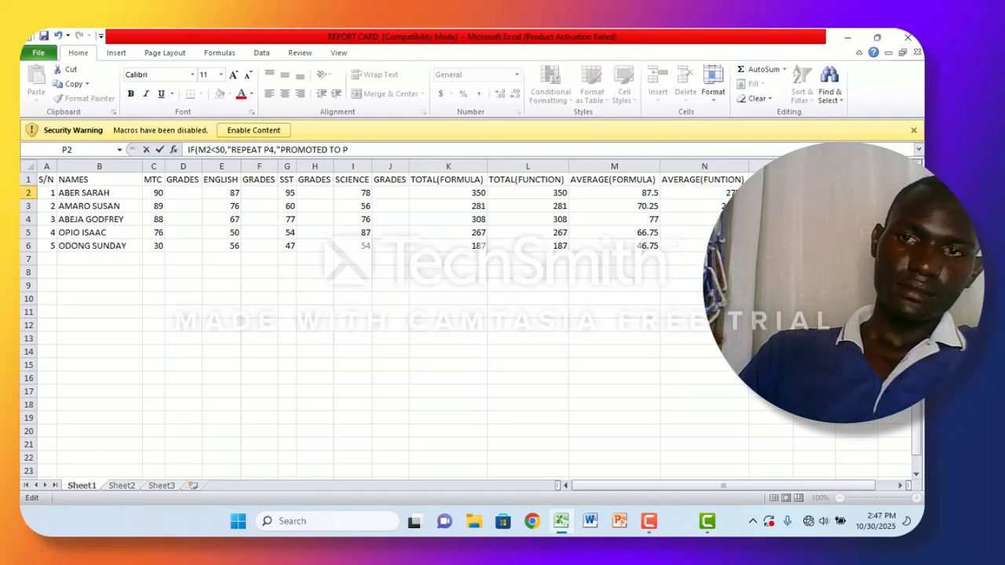
type("5")
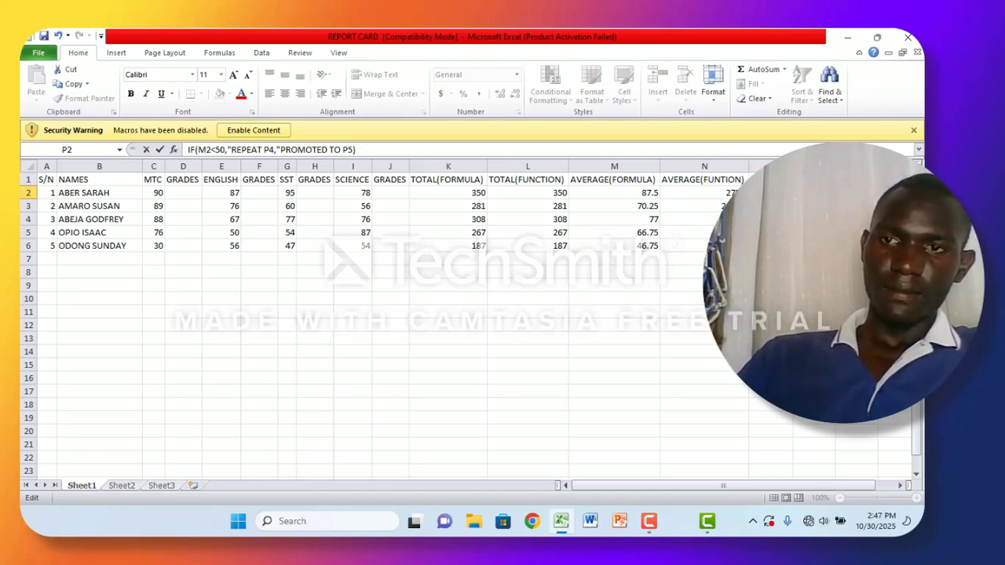
key("Return")
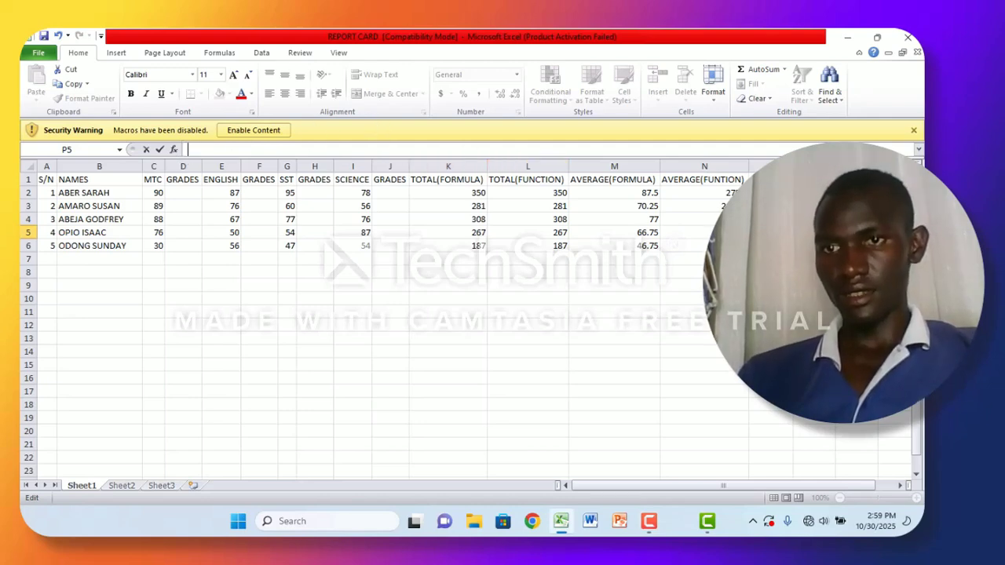
Begin an =IF formula in cell P2 with the logical test M2<50
left_click(814, 193)
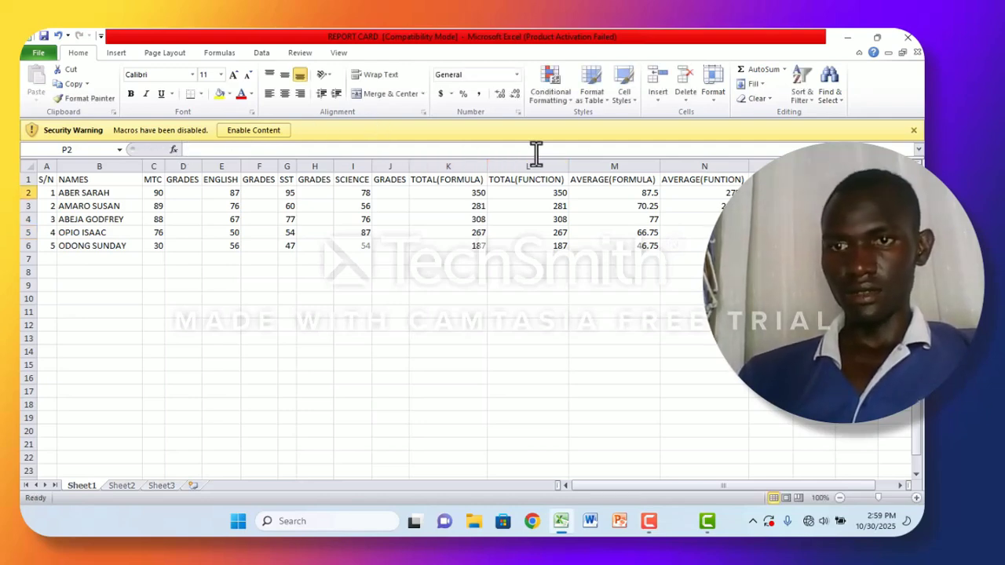
left_click(197, 149)
type("=")
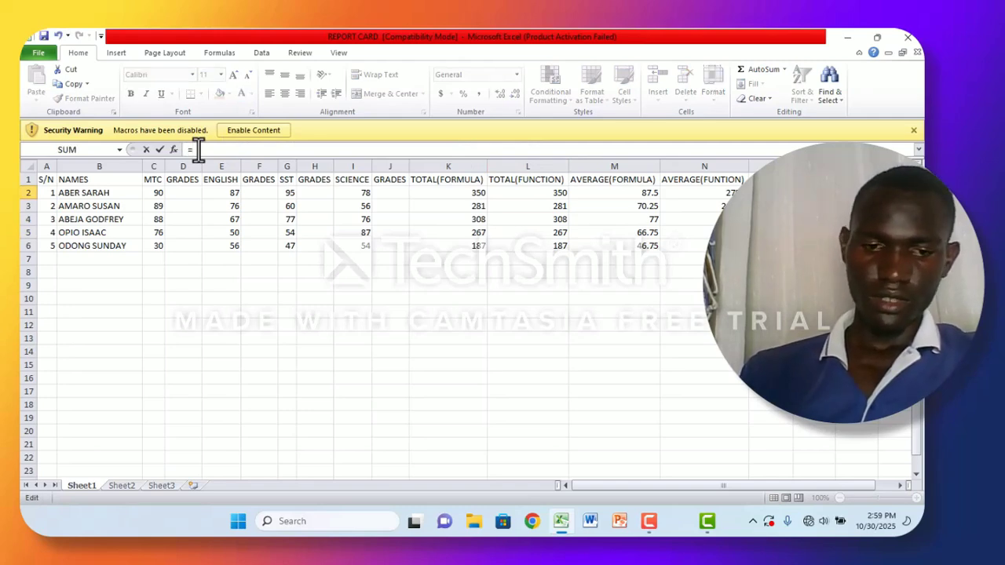
type("IF")
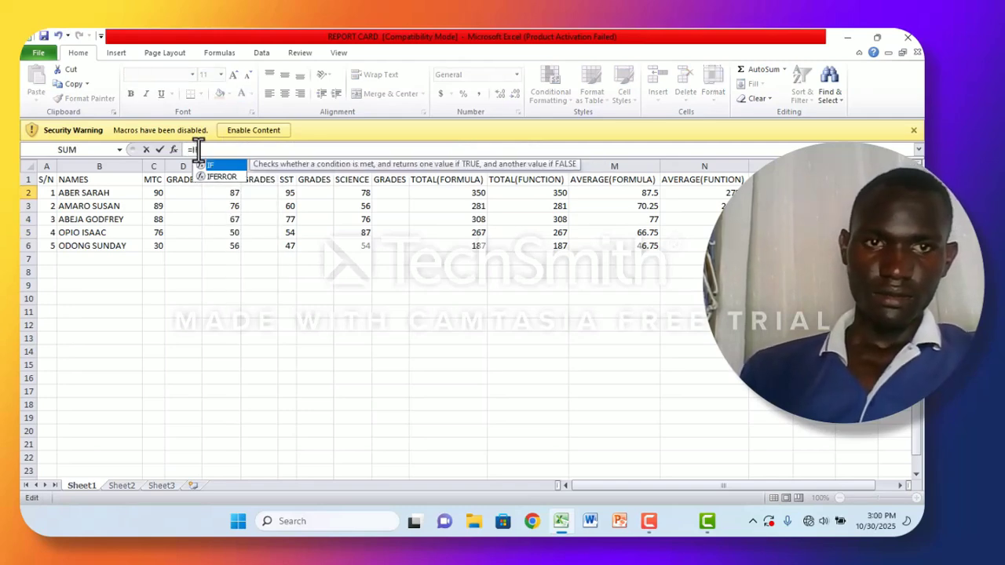
type("(")
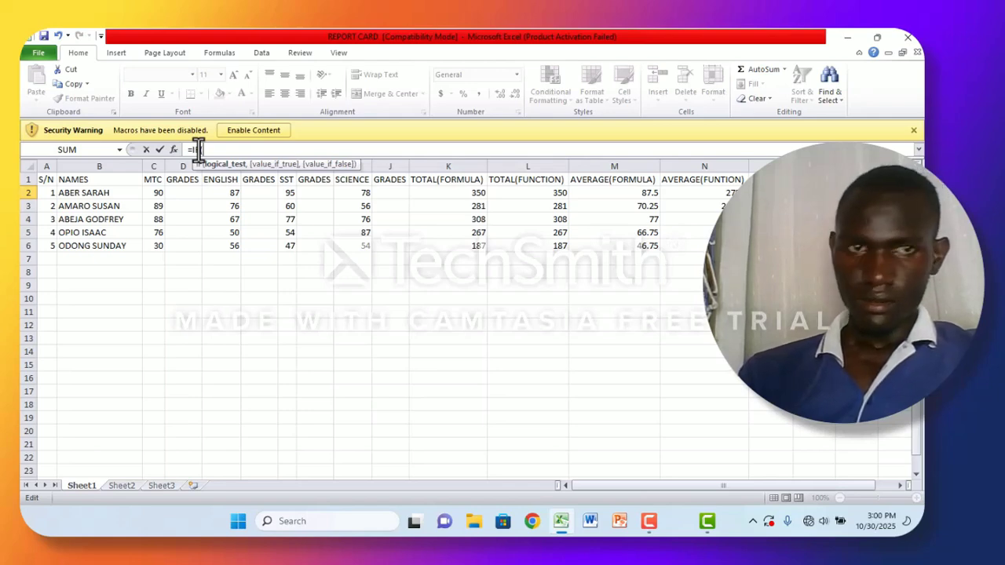
key("BackSpace")
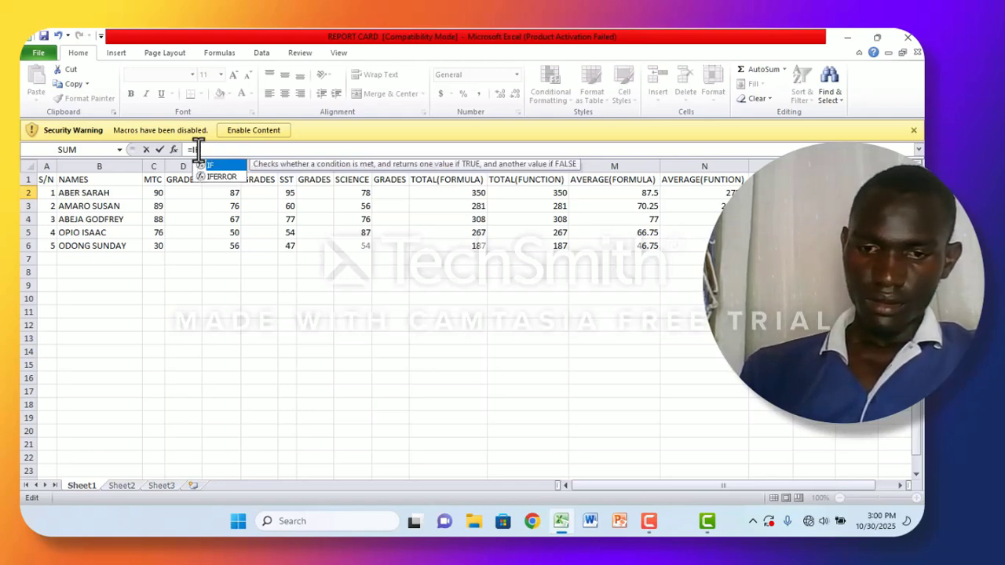
type("(")
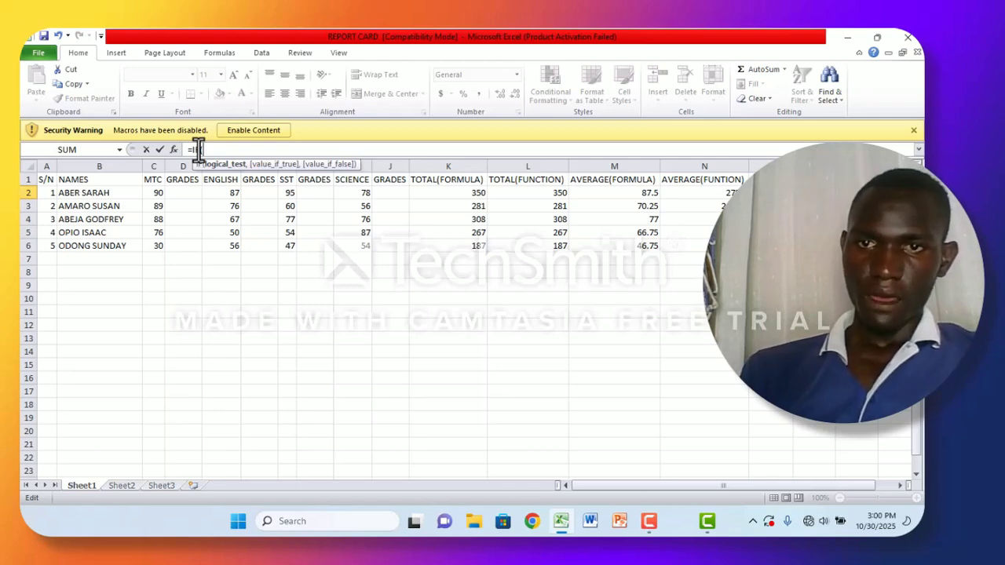
type("M2")
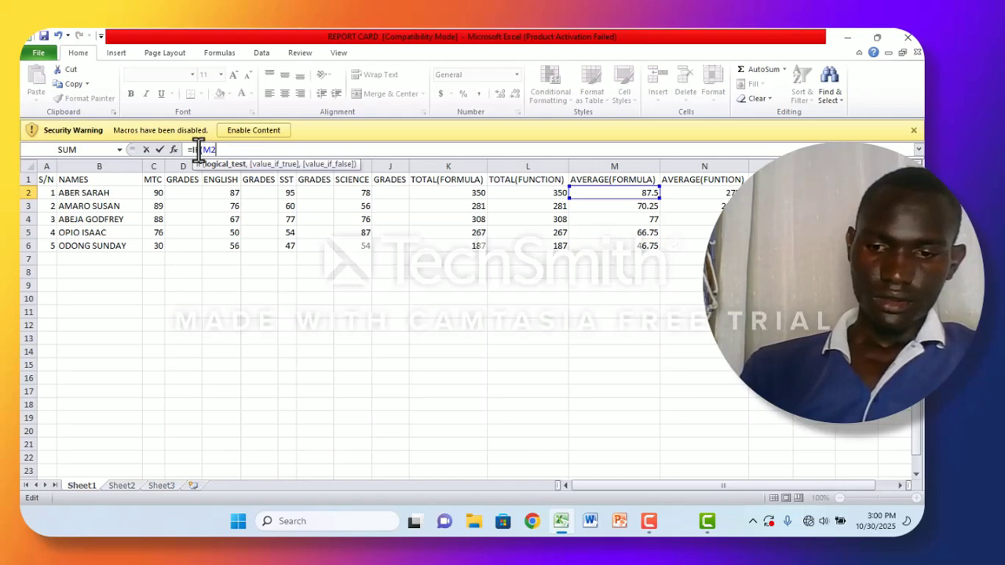
type("<")
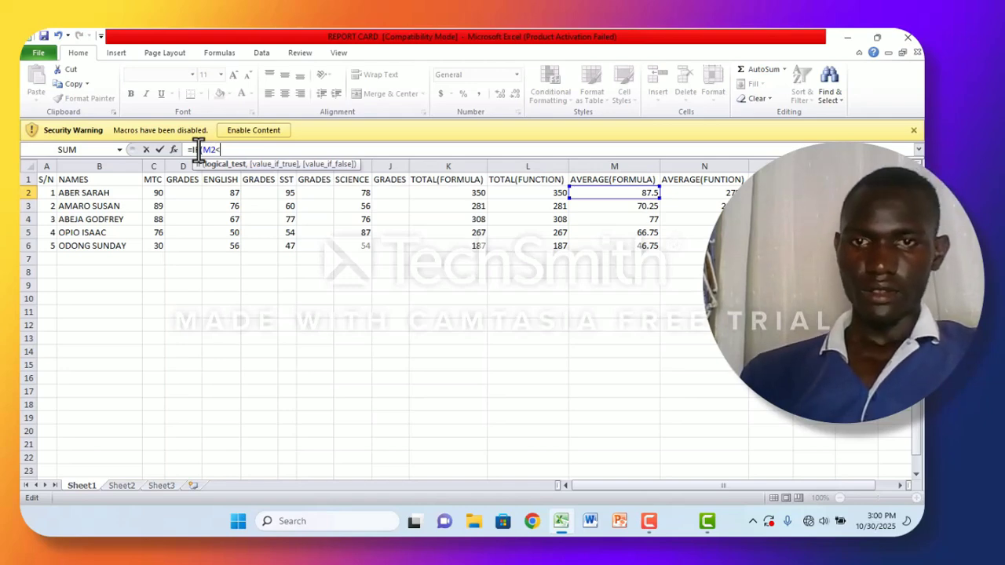
type("50")
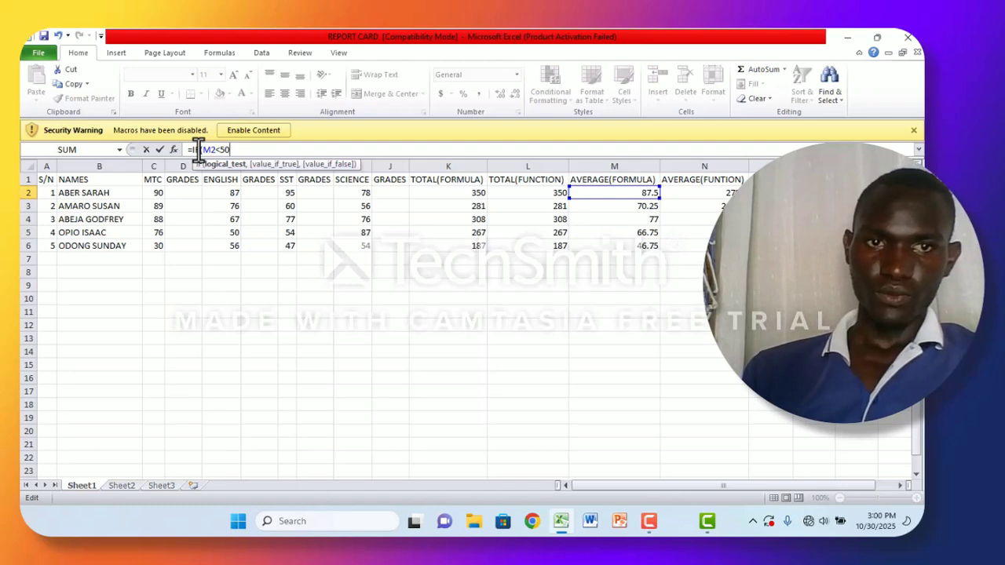
type(",")
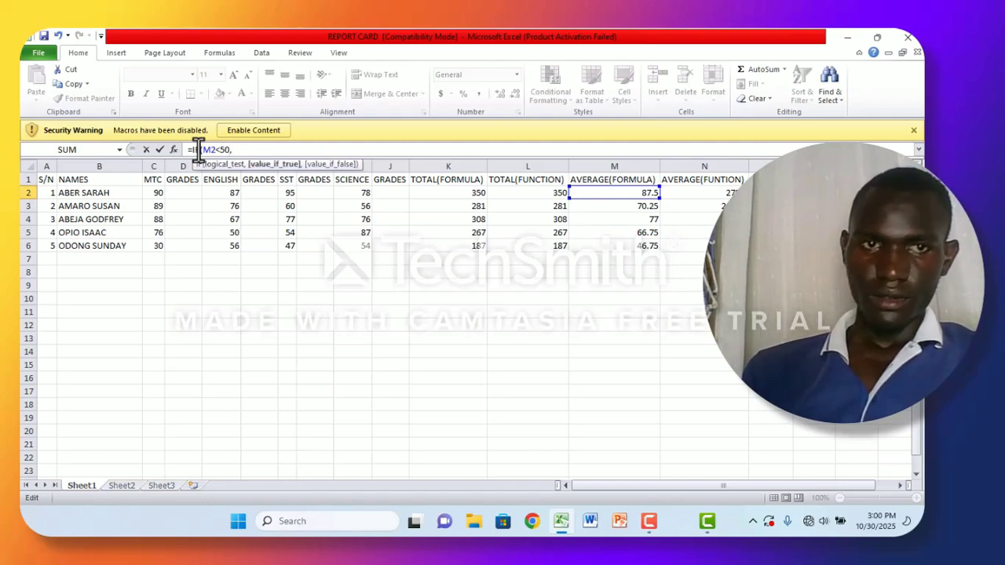
Complete the P2 formula as =IF(M2<50,"REPEAT","PROMOTED") and commit it
type("\"")
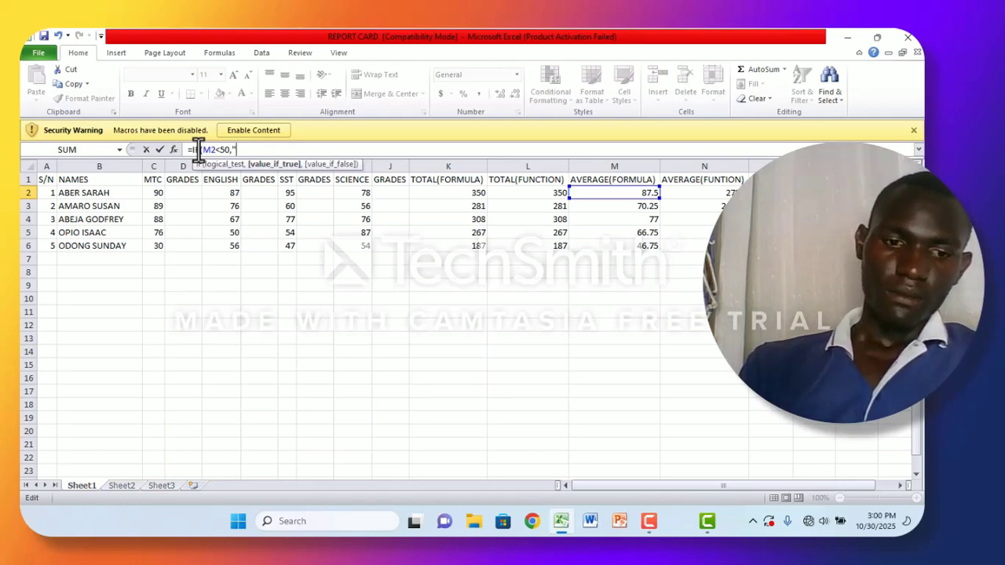
type("REPEAT")
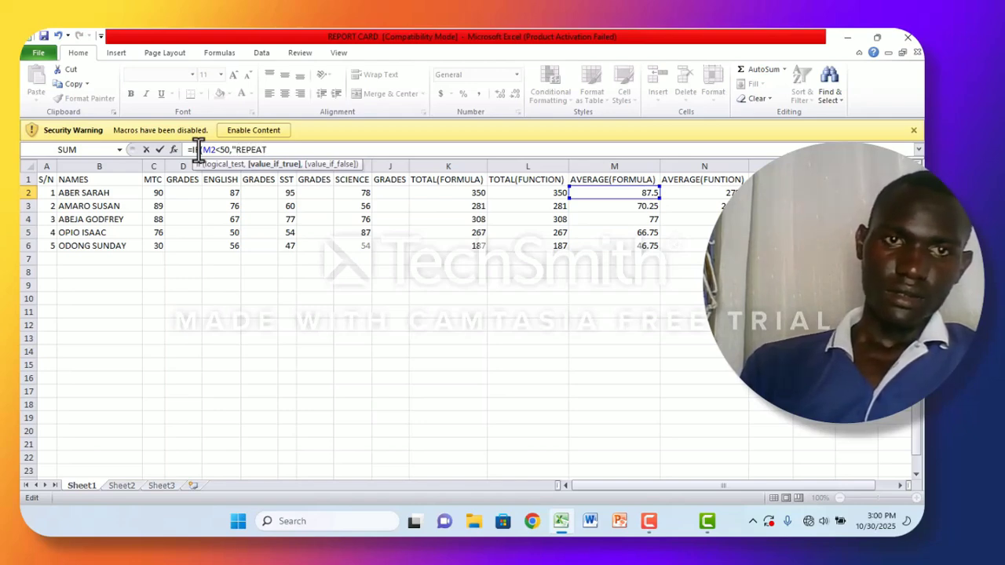
type("\"")
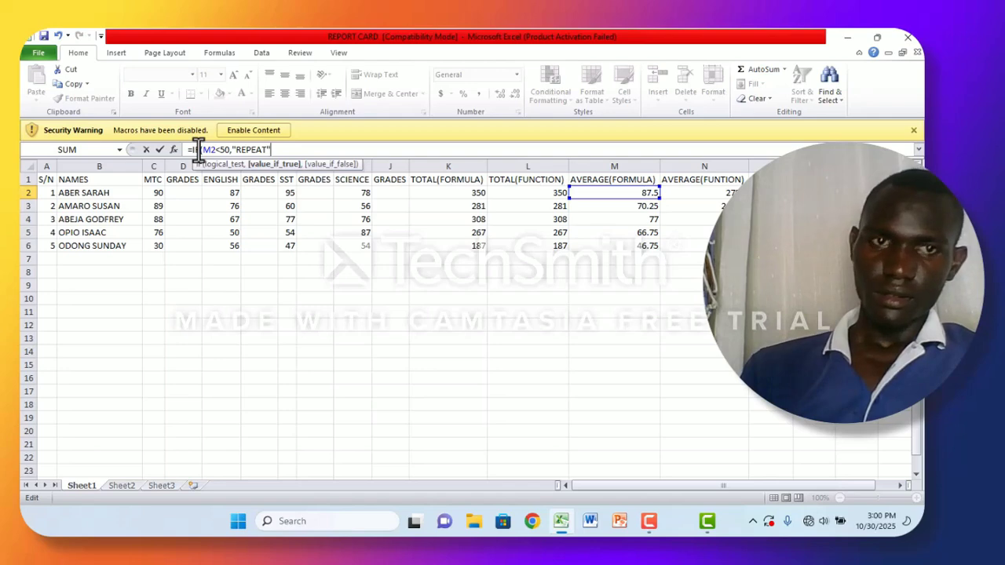
type(",")
type("\"")
type("P")
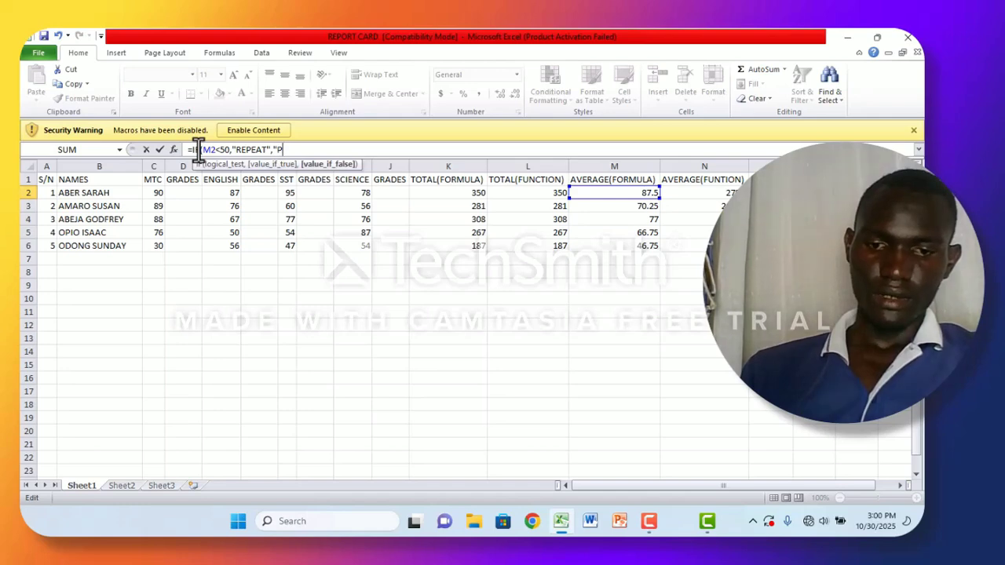
type("ROMO")
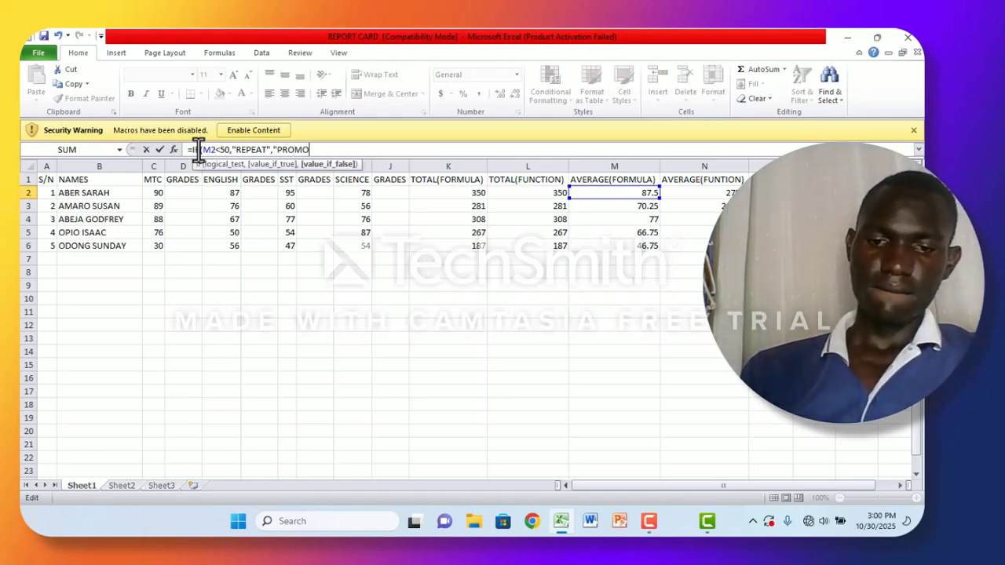
type("TED")
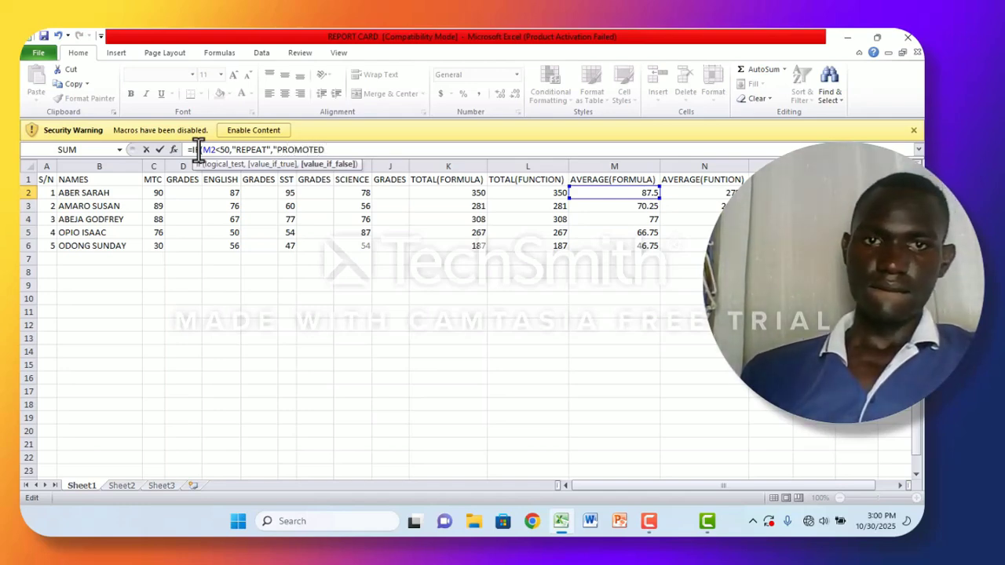
type("\"")
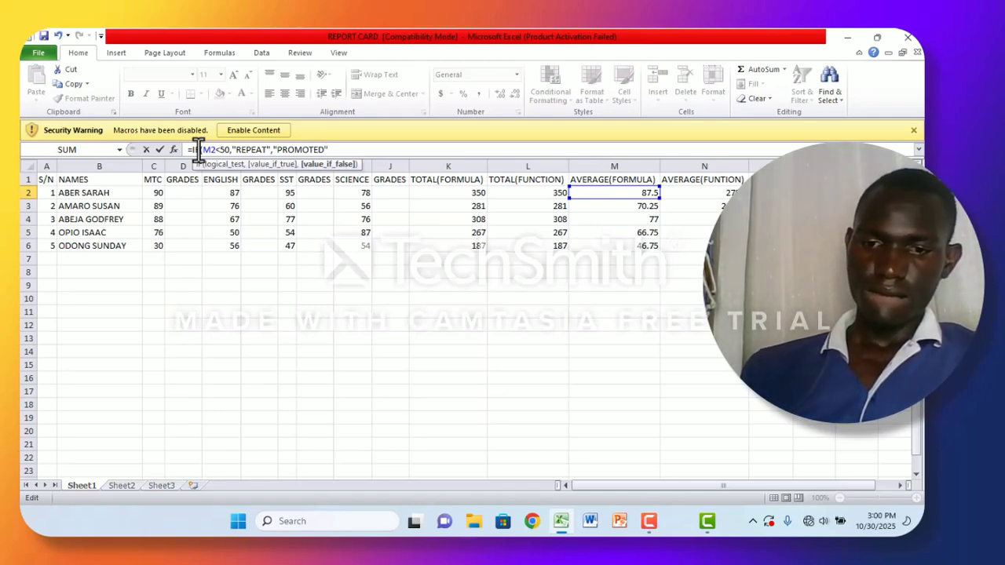
type(")")
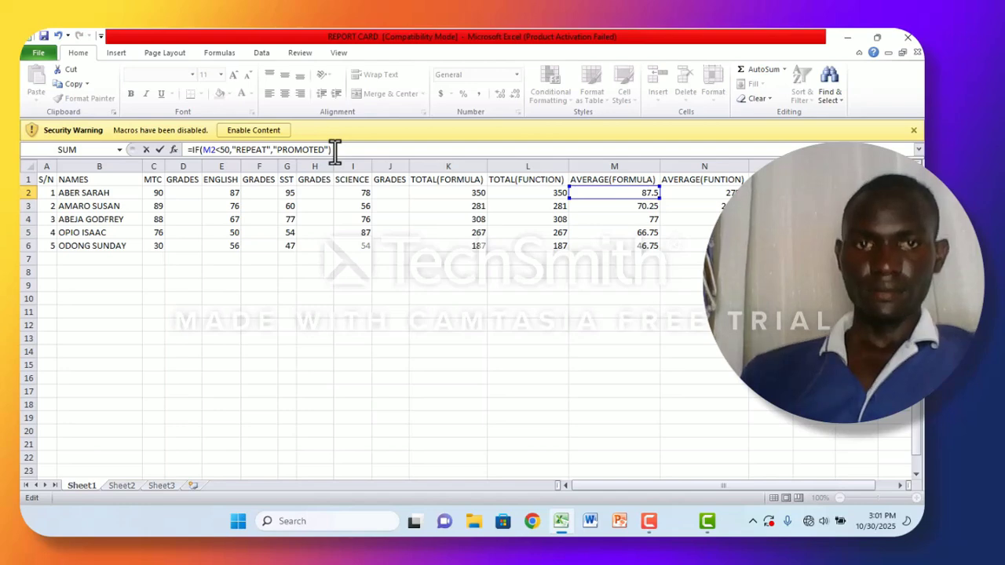
key("Return")
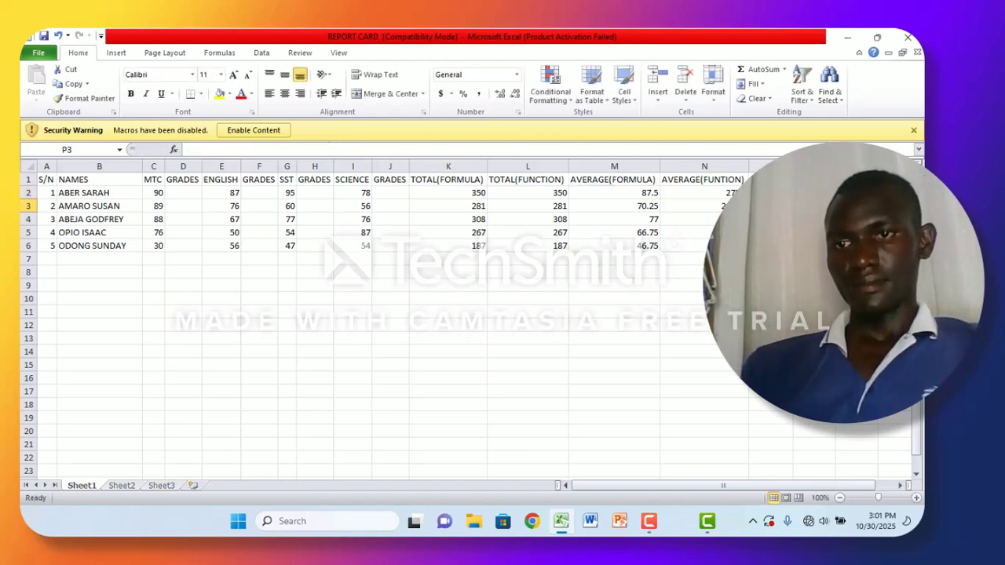
Fill the IF formula from cell P2 down to P6 for the remaining students
left_click(824, 193)
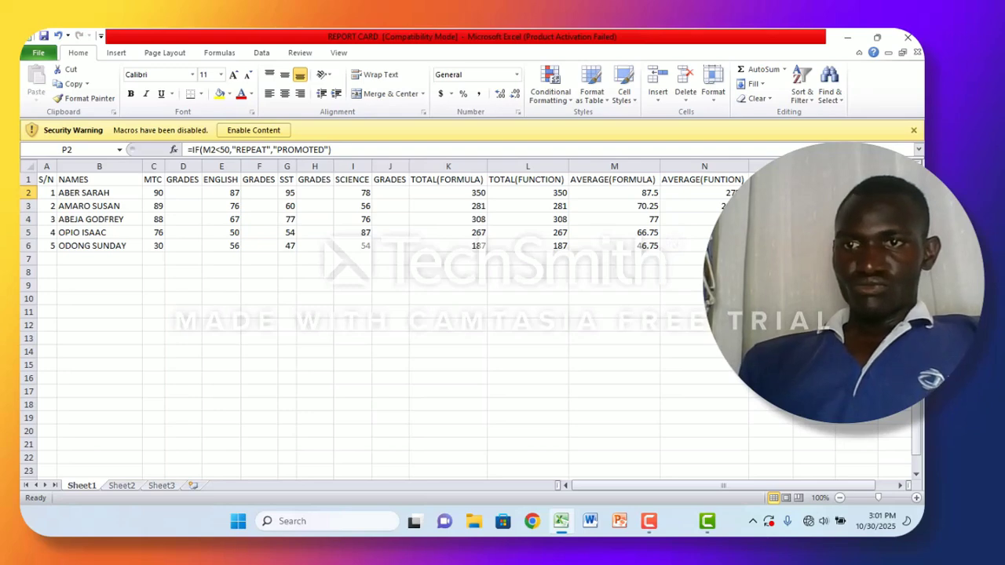
left_click_drag(863, 199, 863, 245)
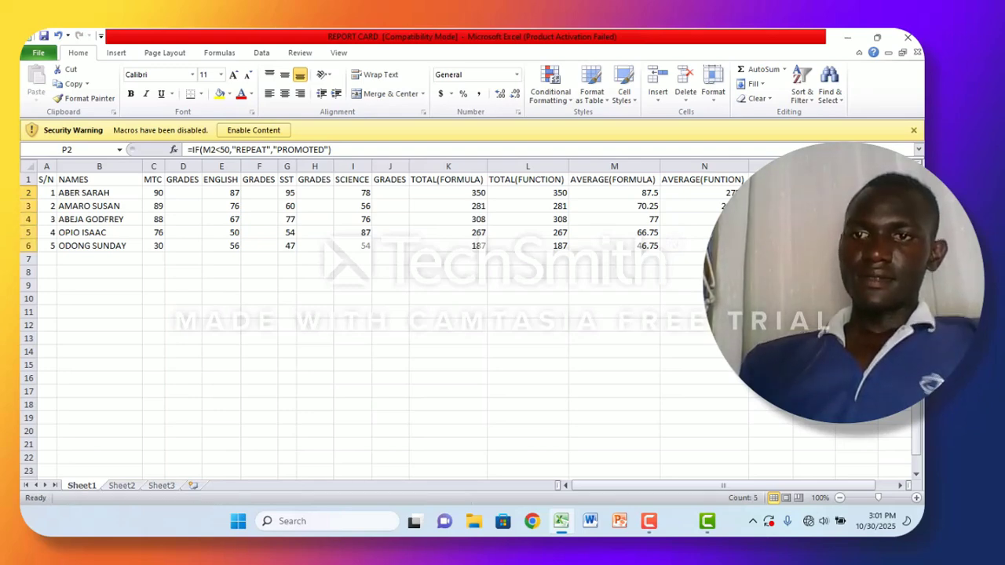